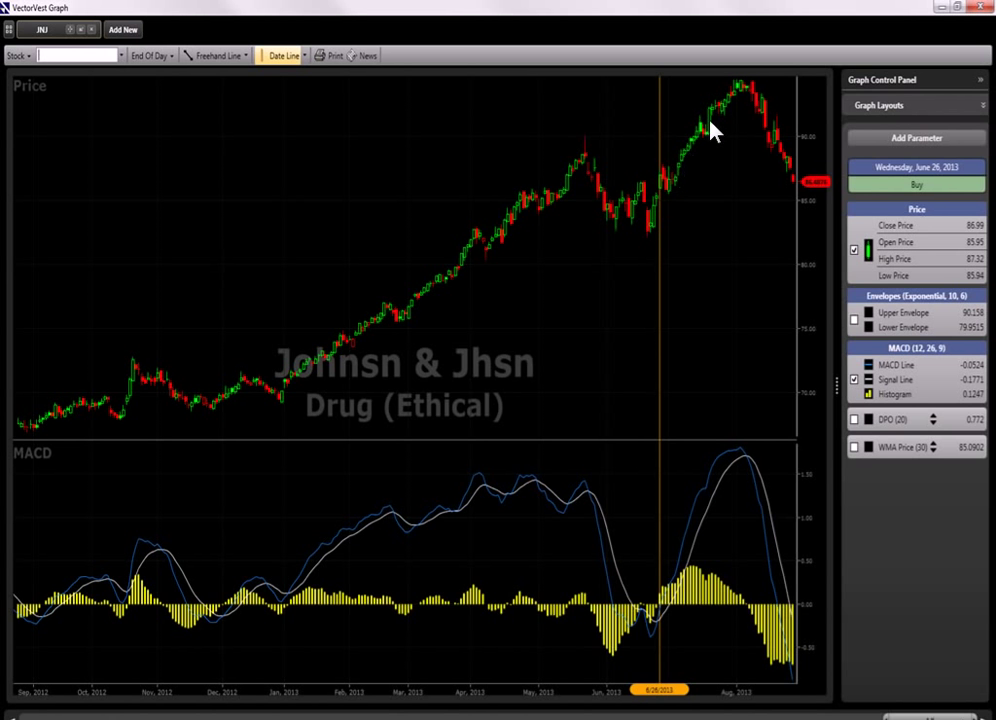
Check the JNJ graph's MACD crossovers with the date line, from 5/15/2013 back to 9/10/2012, plus the 5/24/2013 and early August 2013 downward crossovers.
click(568, 507)
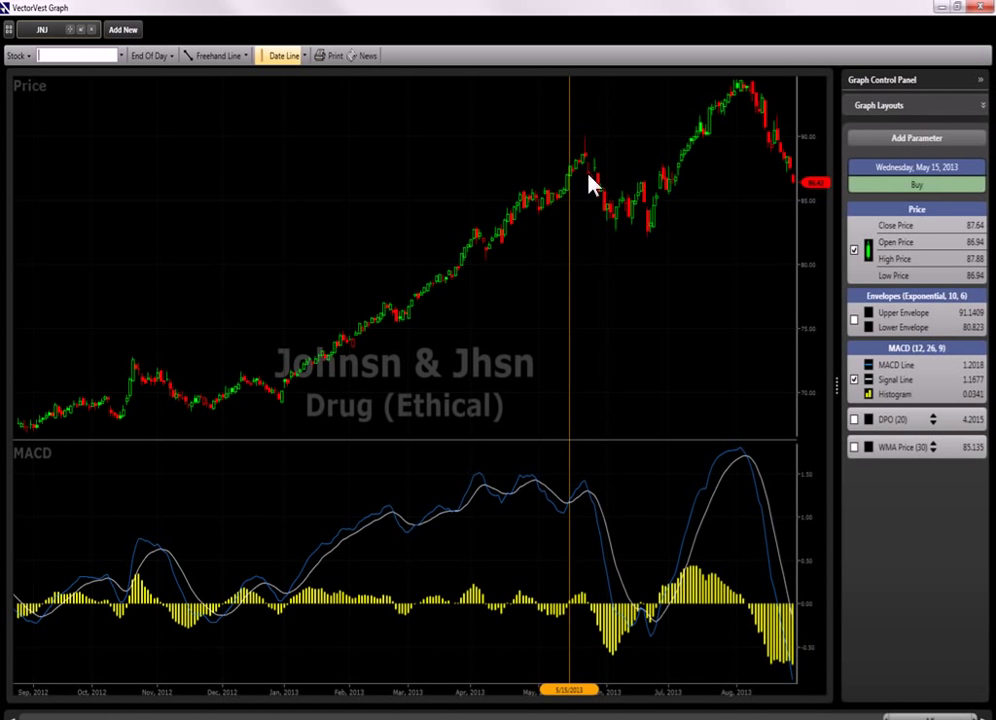
click(507, 240)
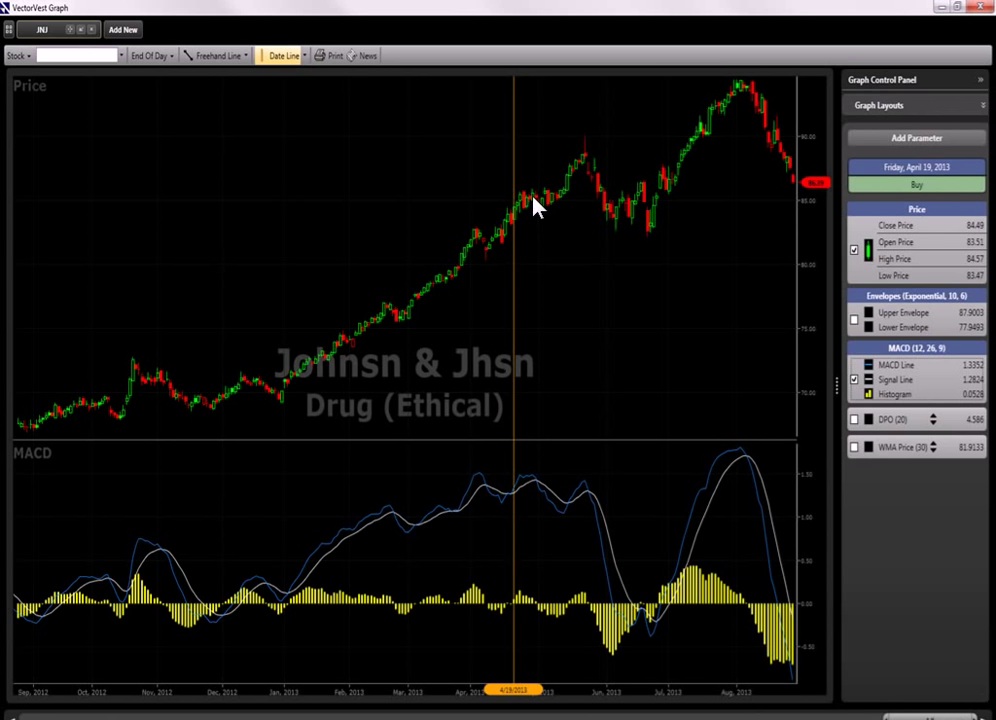
click(418, 312)
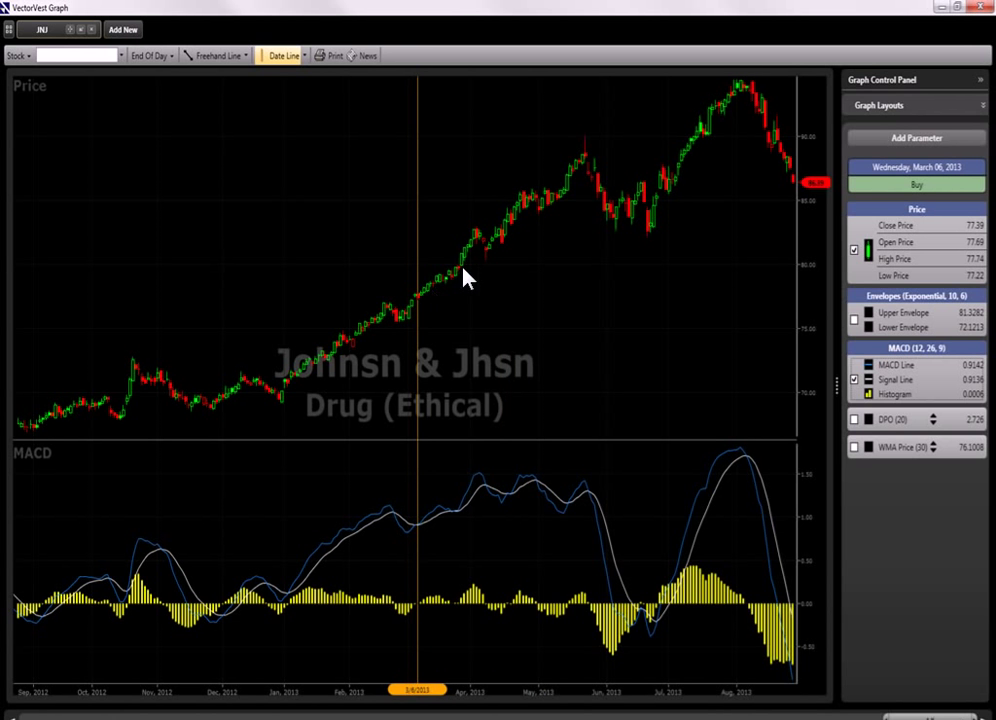
click(291, 360)
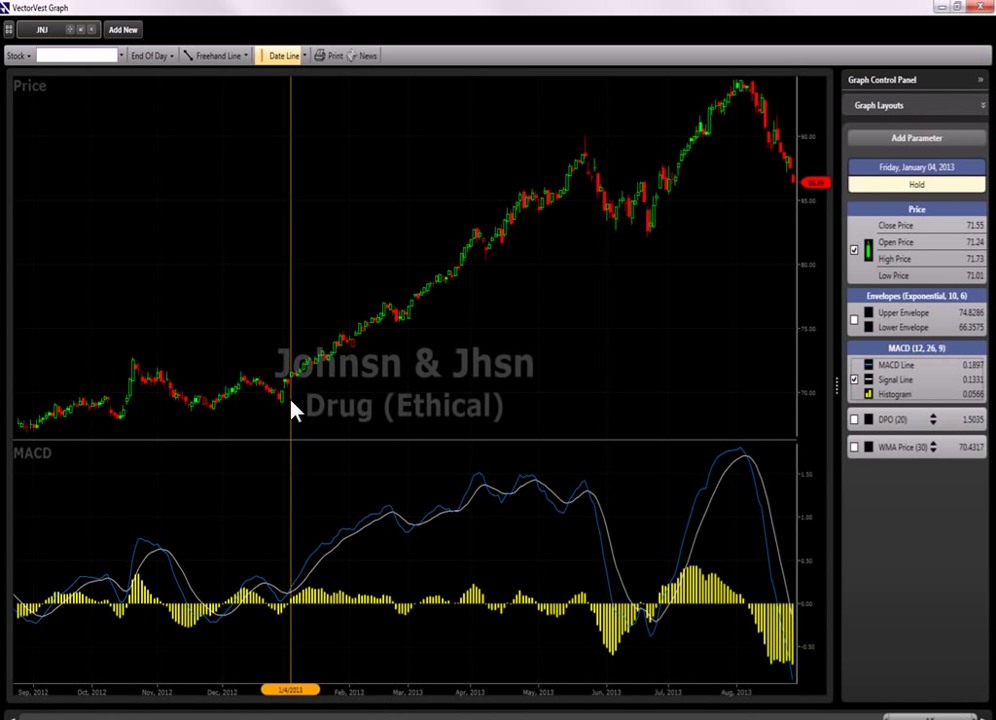
click(221, 423)
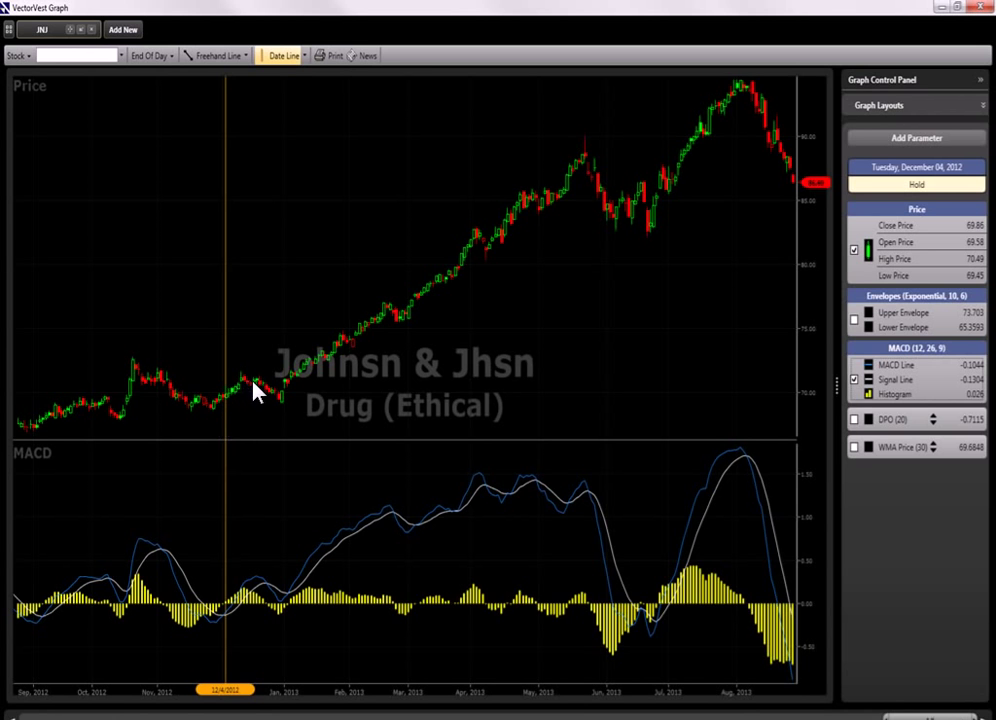
click(131, 420)
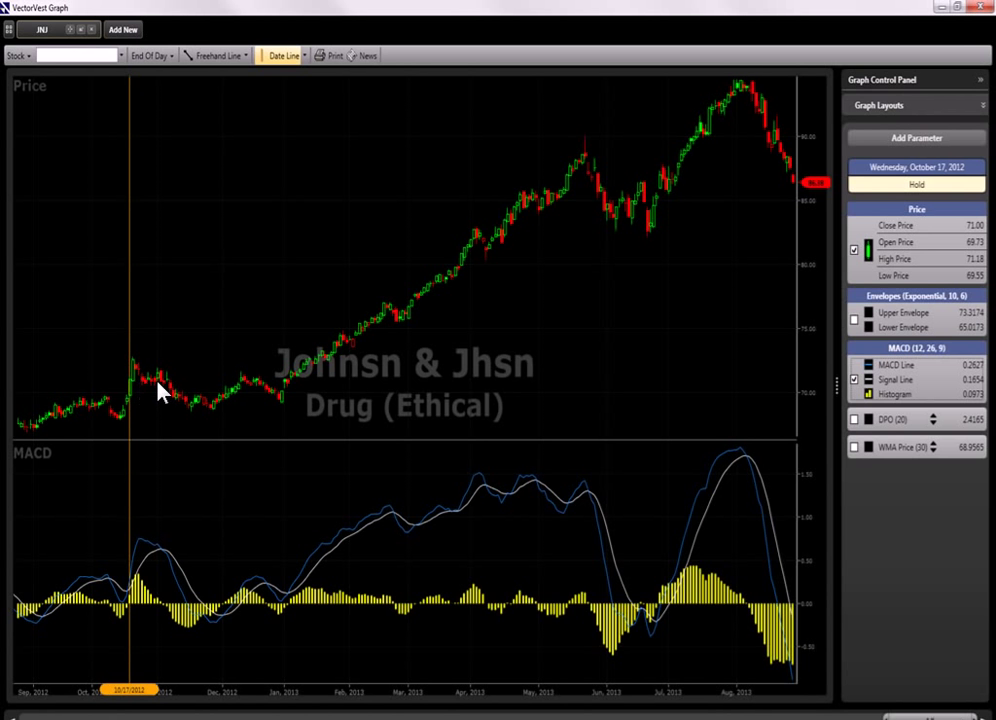
click(44, 418)
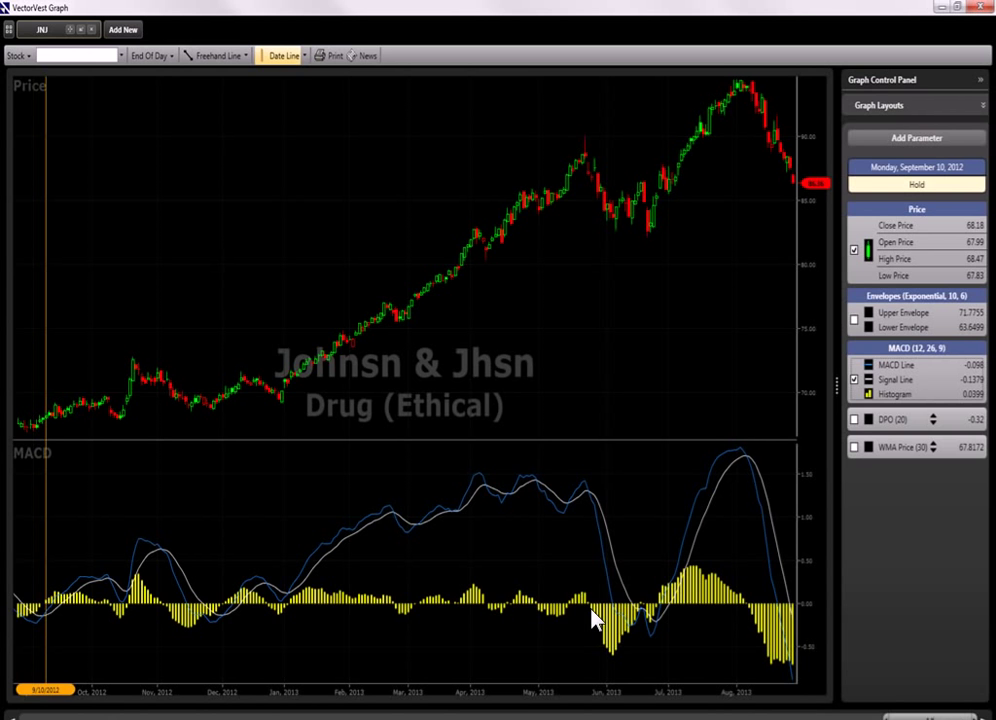
click(591, 348)
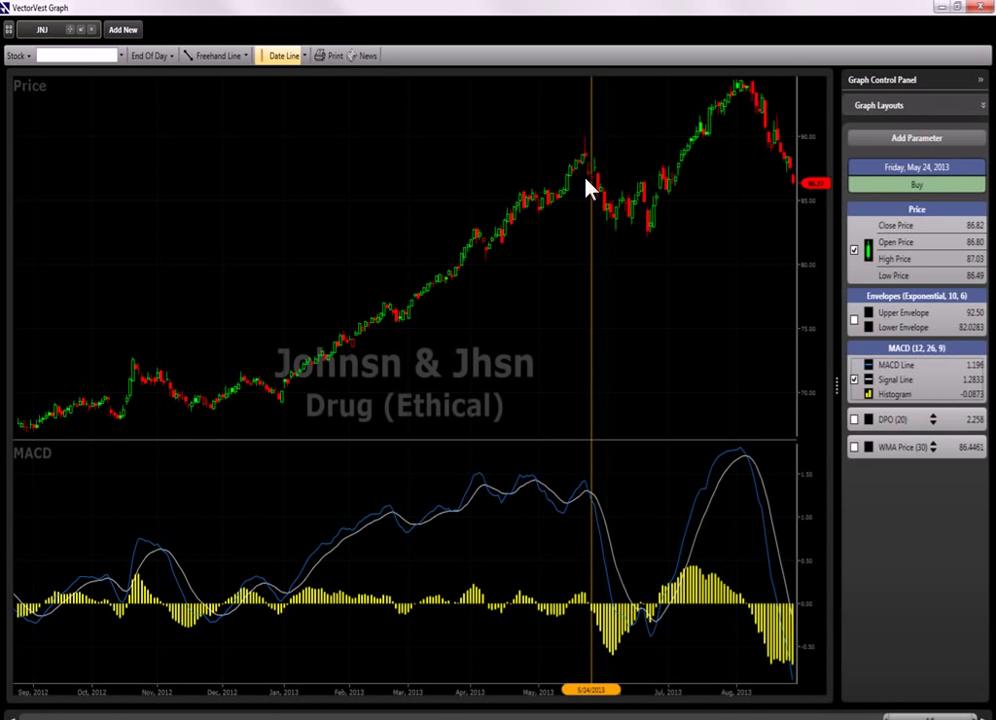
click(748, 392)
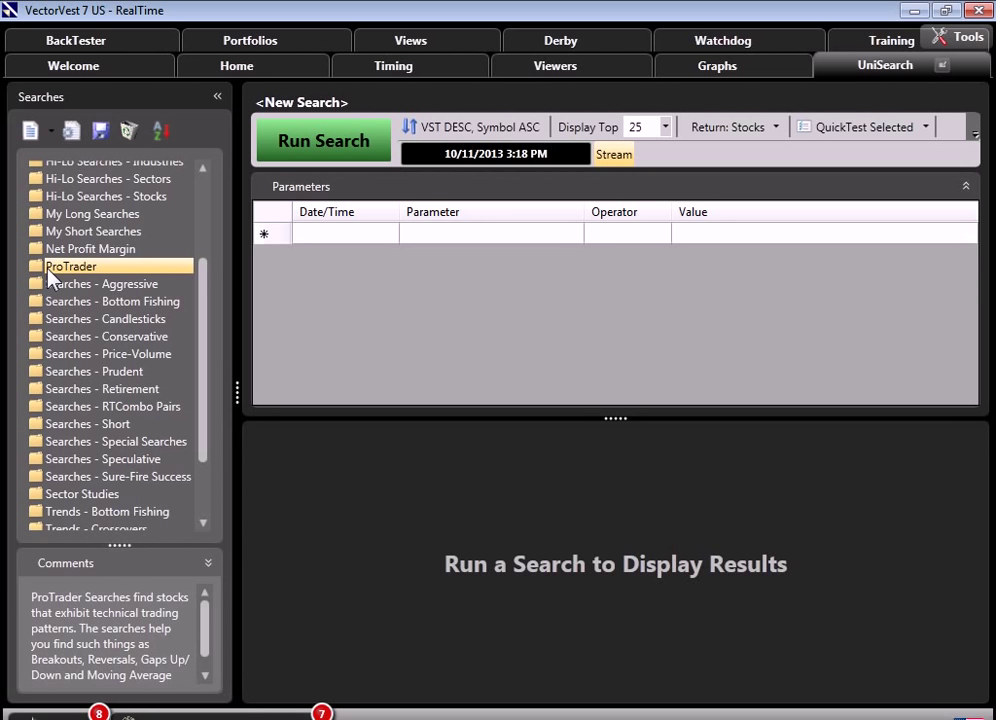
Load the MACD Crossover - Long search from the ProTrader search group.
double_click(104, 264)
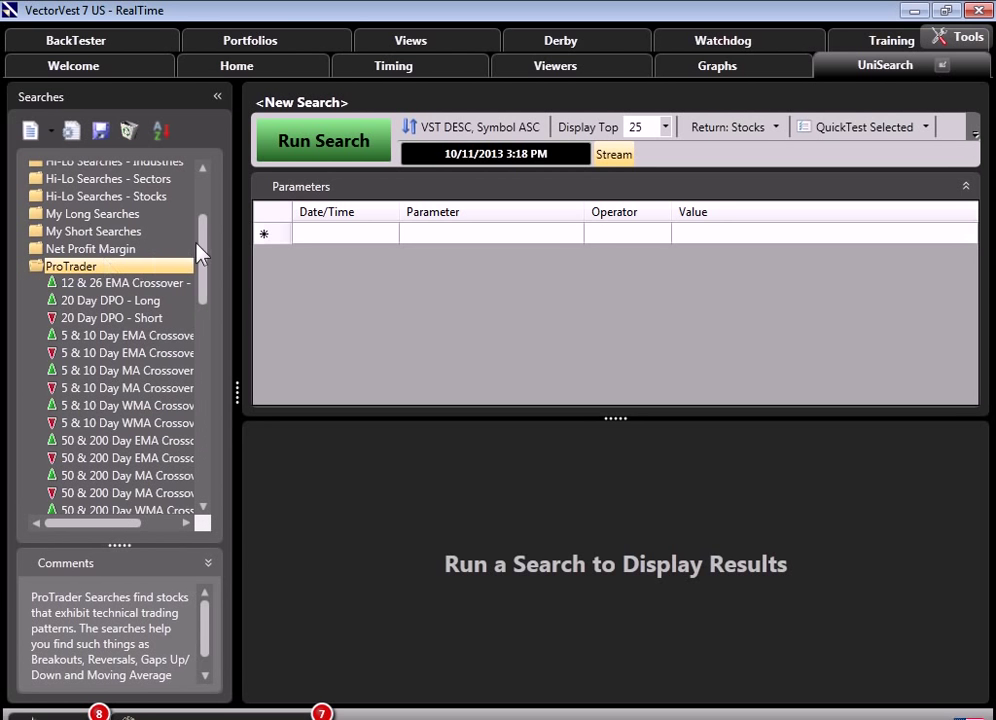
scroll(200, 255, down, 3)
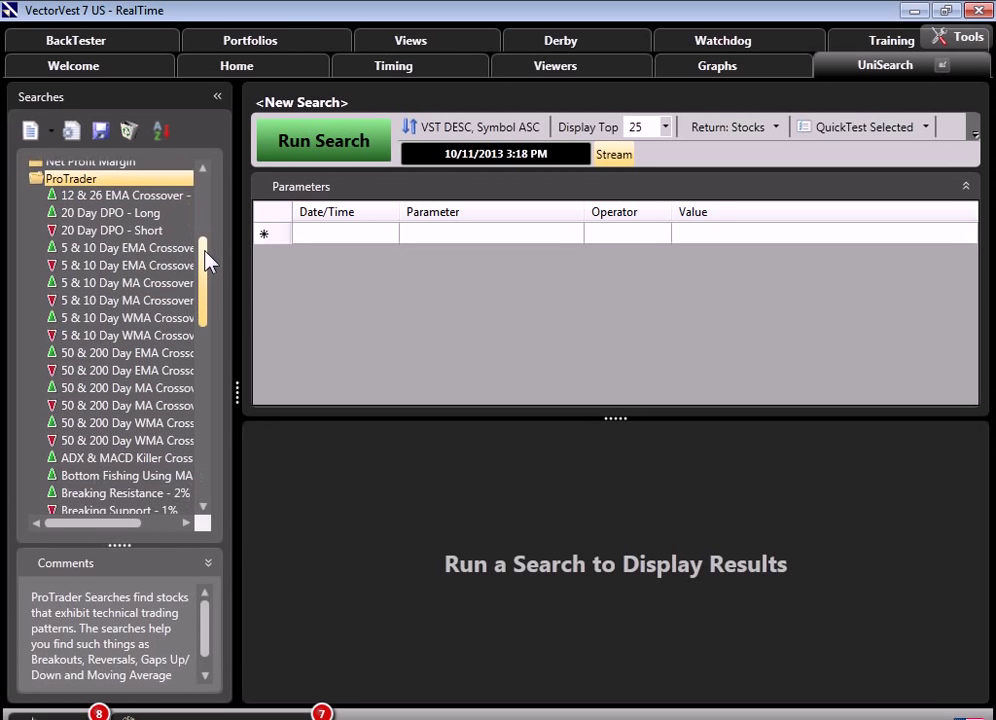
scroll(206, 260, down, 1)
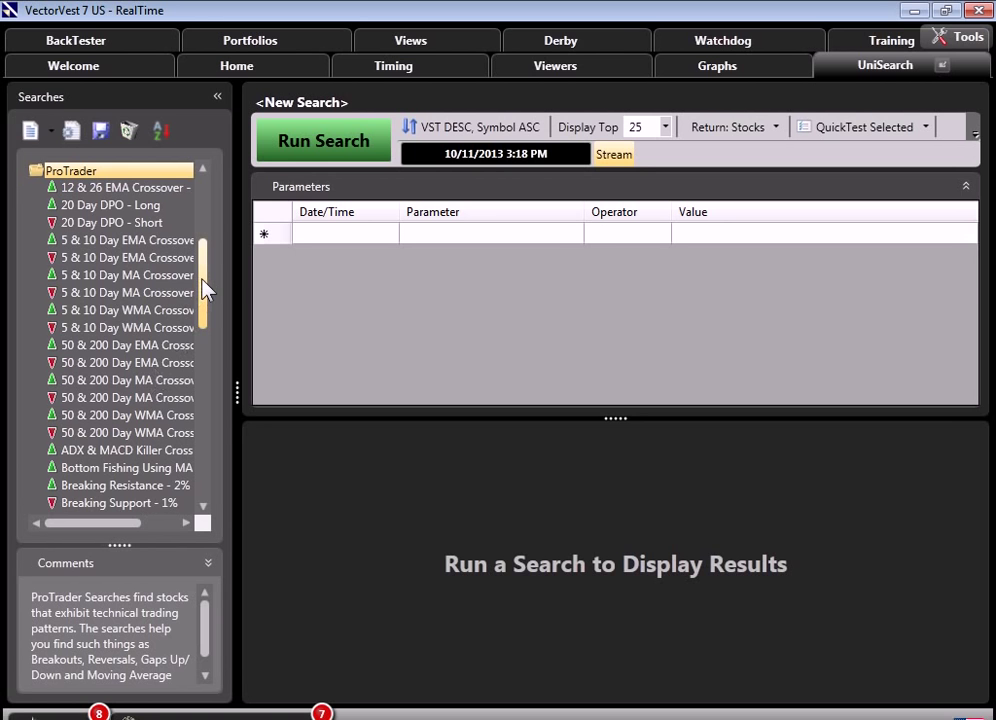
drag(201, 289, 200, 338)
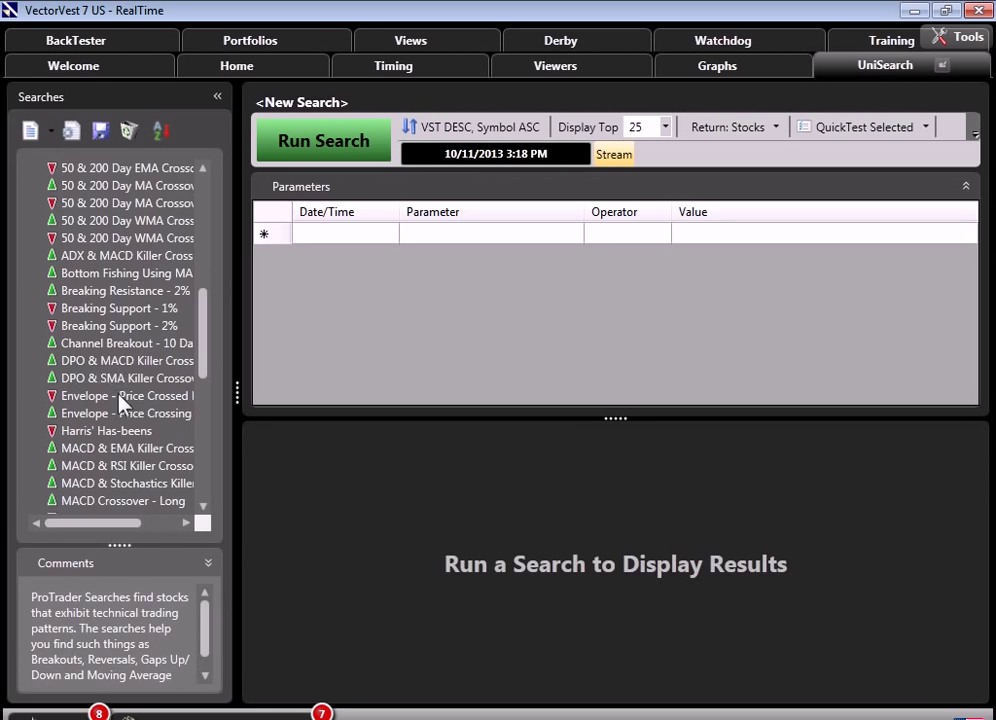
drag(204, 356, 201, 392)
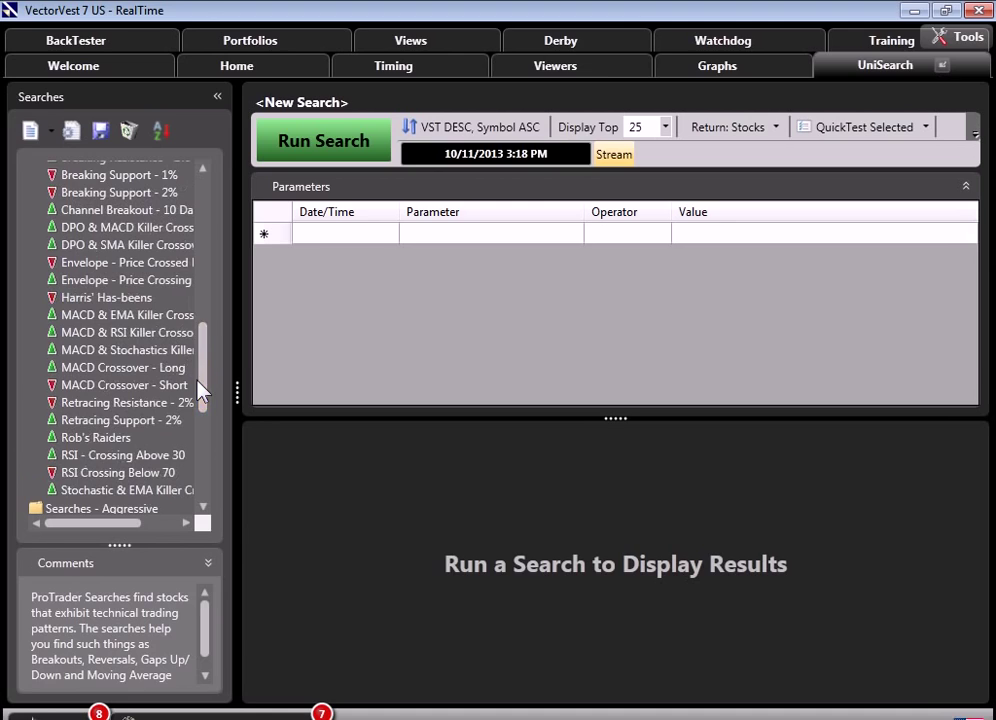
click(137, 369)
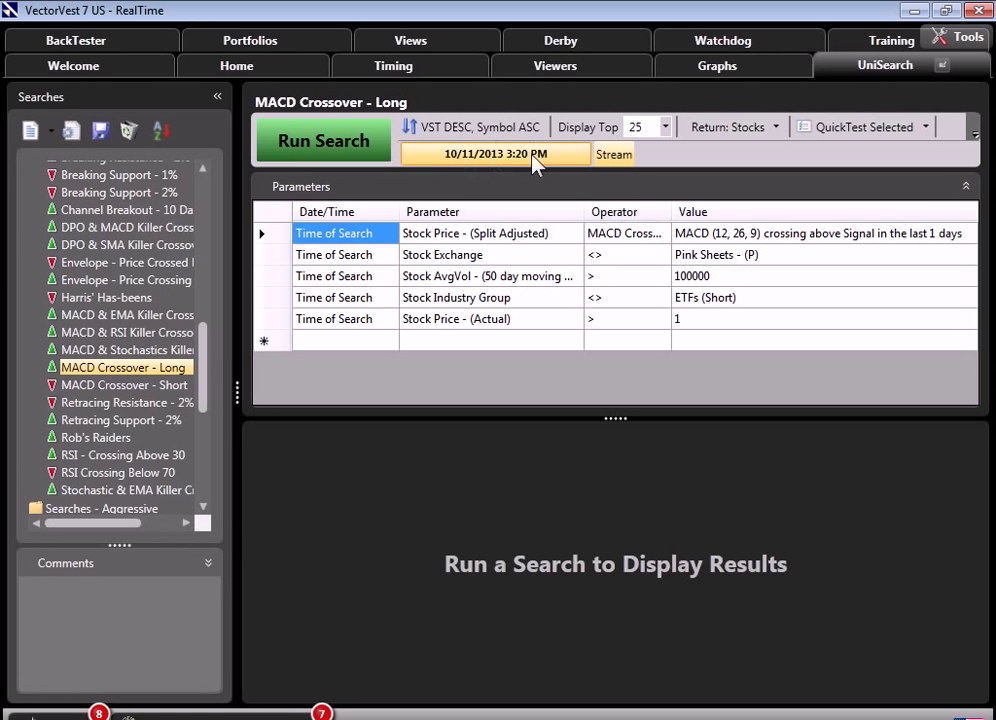
Set the search date to the DEW Up signal of 9/9/2013 from the QuickDates and run the search.
click(565, 160)
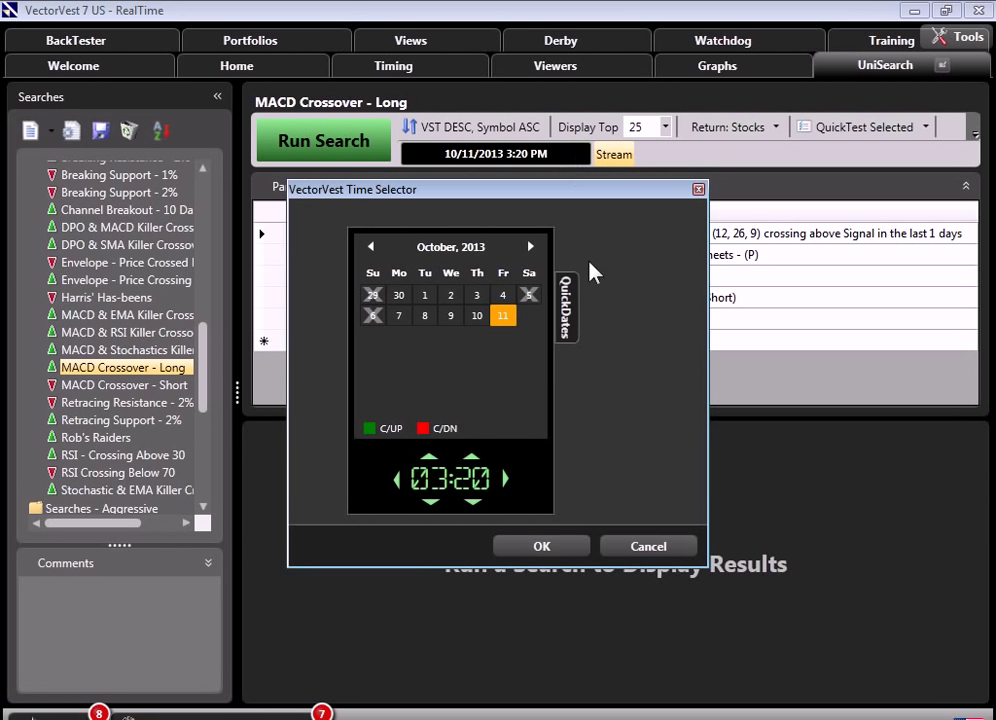
click(567, 303)
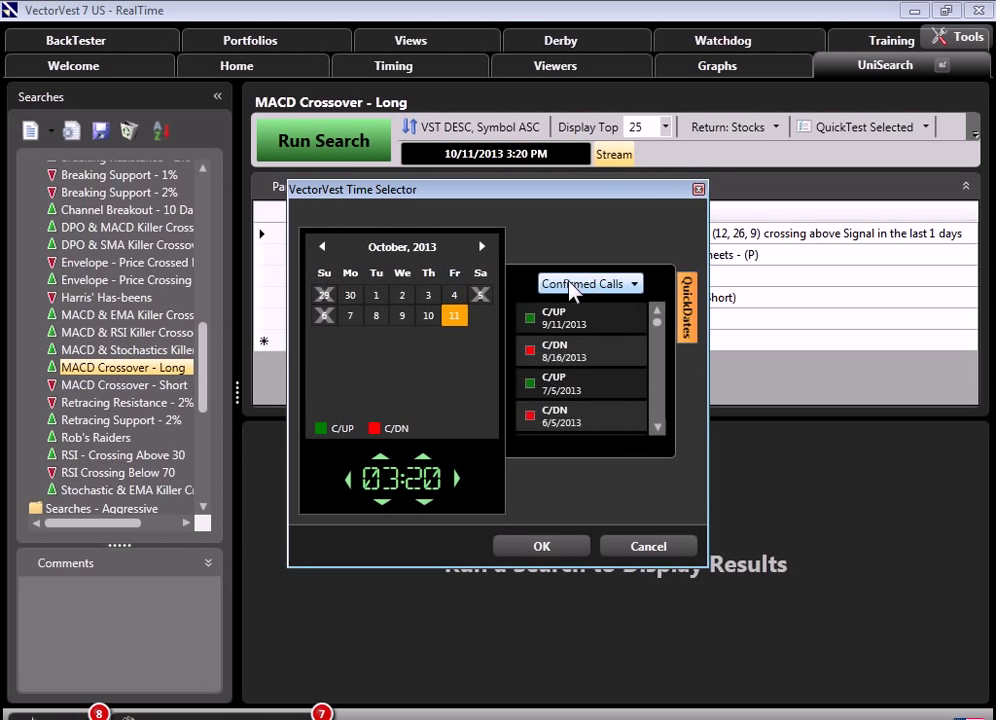
click(573, 286)
click(548, 335)
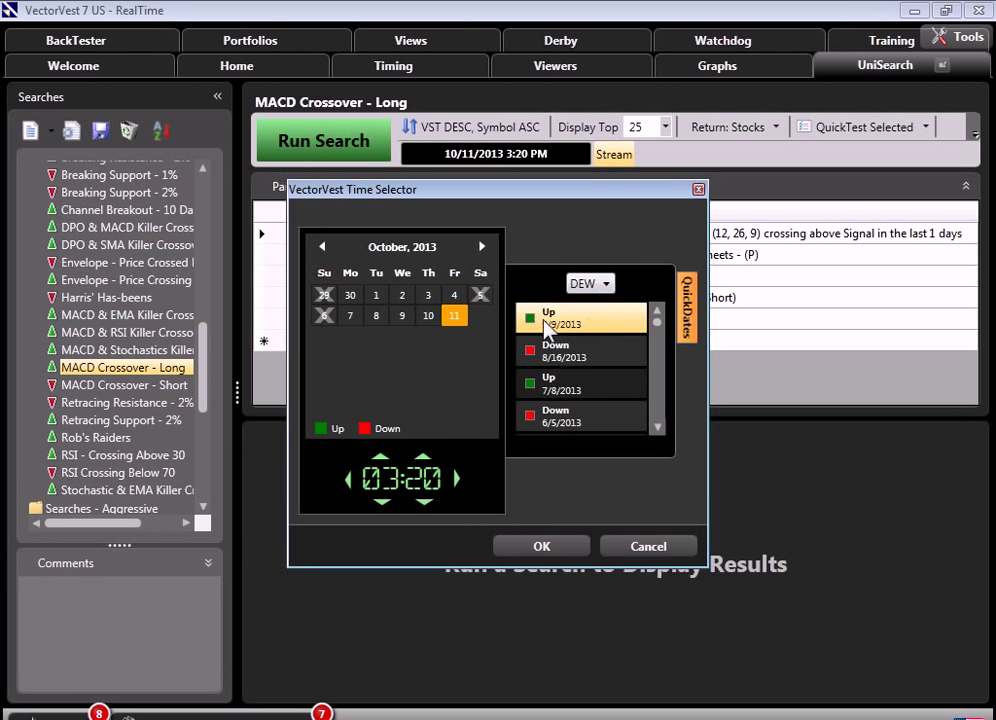
click(605, 325)
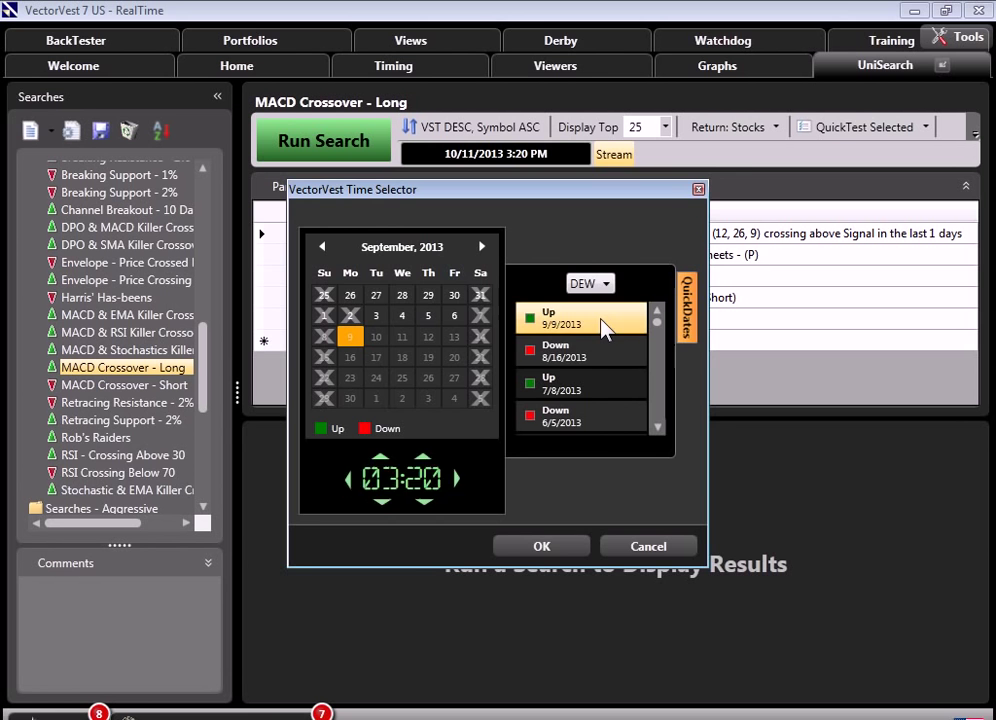
click(569, 547)
click(323, 141)
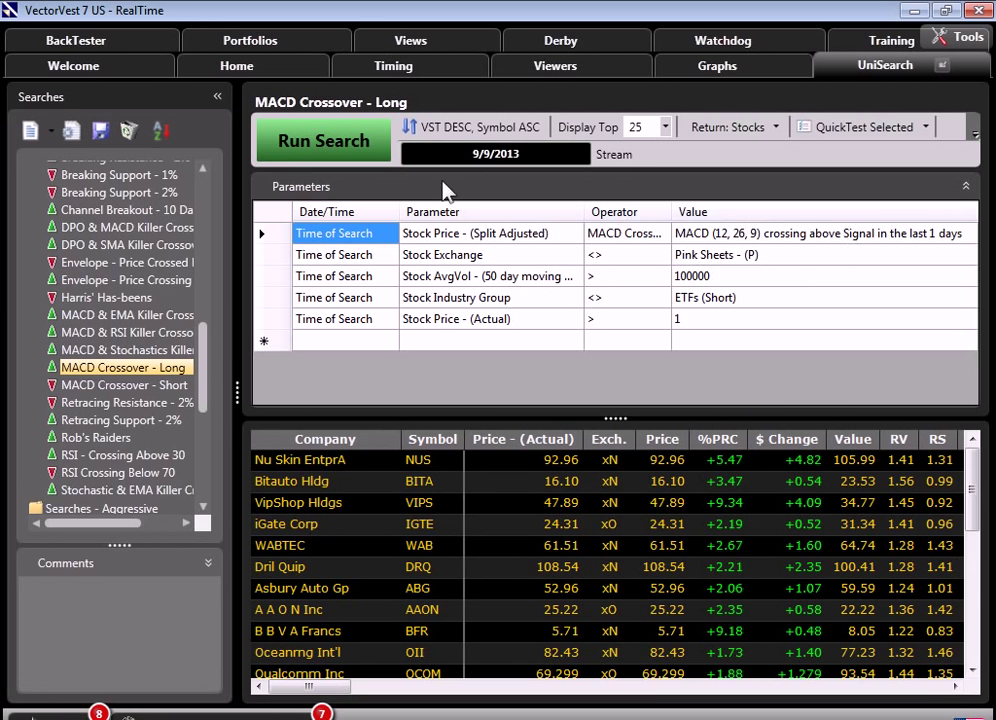
Collapse the list of searches and graph all stocks in the search results.
click(217, 97)
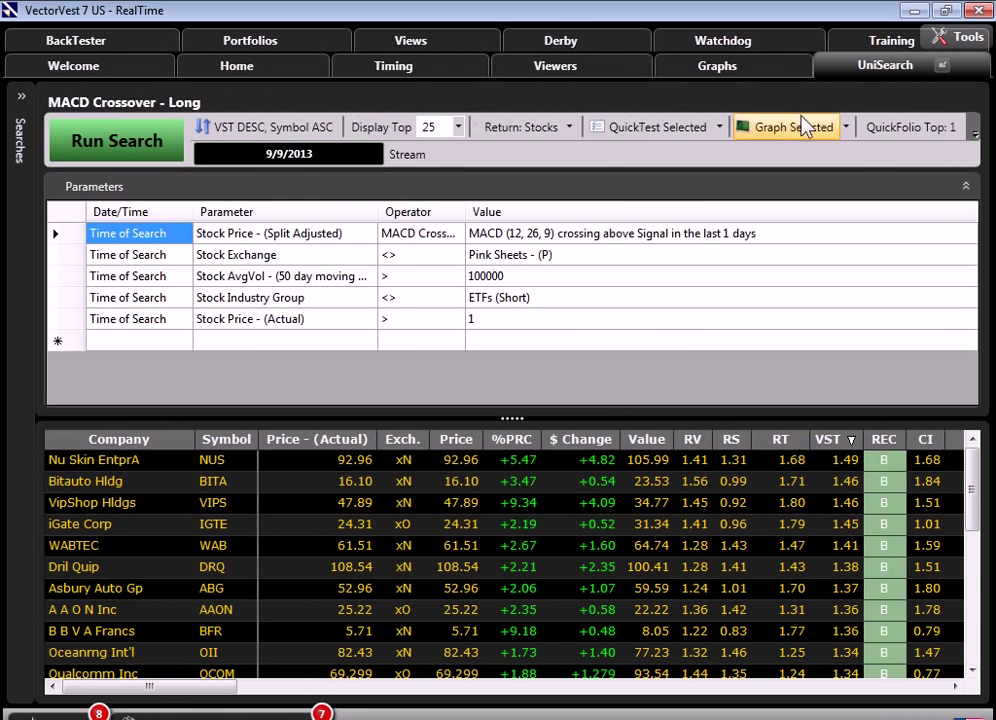
click(845, 127)
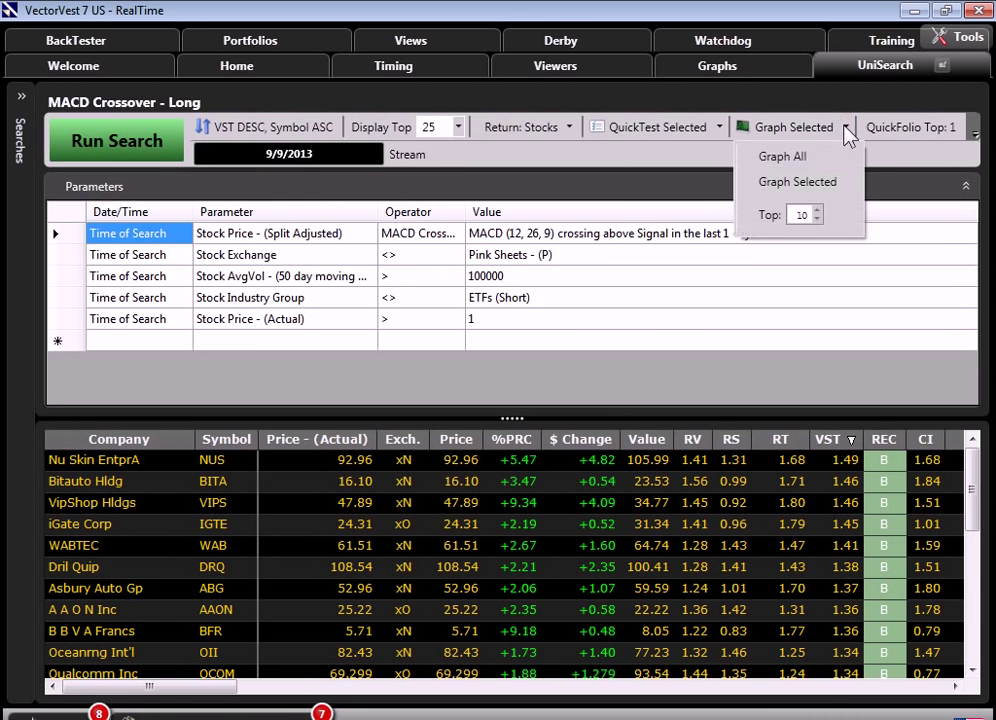
click(795, 160)
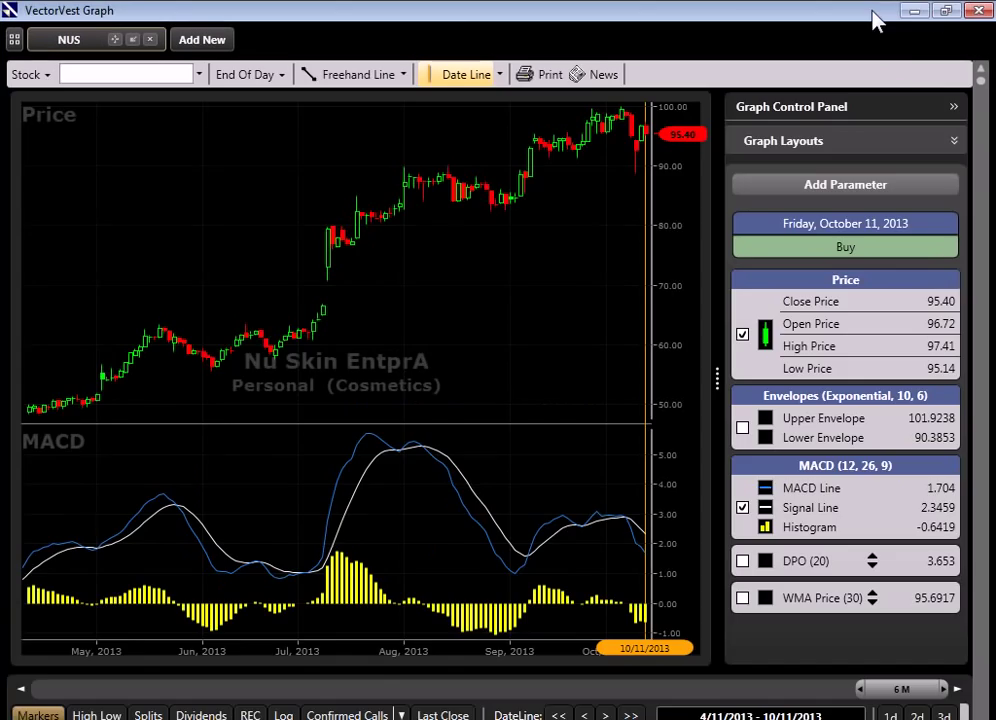
double_click(875, 18)
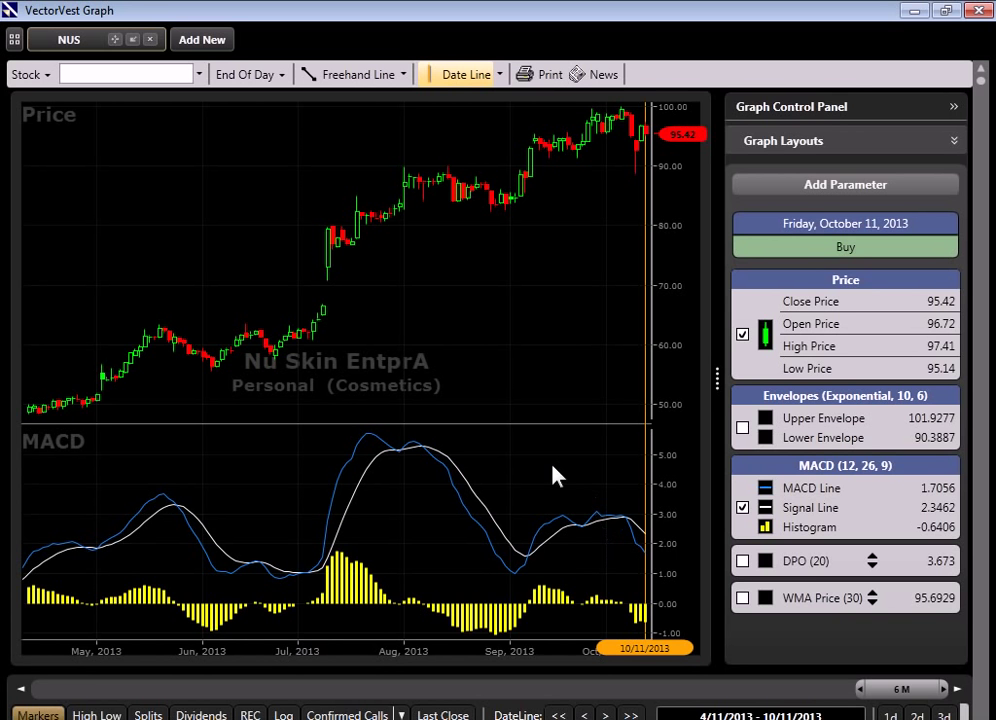
Place the date line at 9/9/2013, review the graphs from NUS through BITA, VIPS, IGTE, WAB and DRQ, and close the graph window.
drag(538, 469, 531, 461)
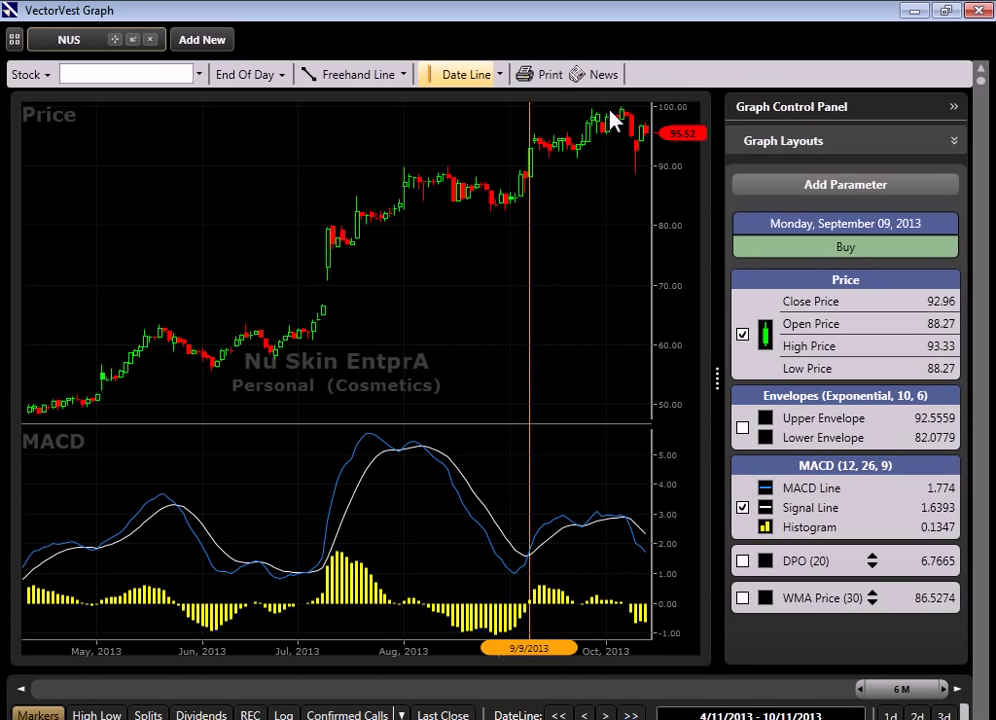
key(Down)
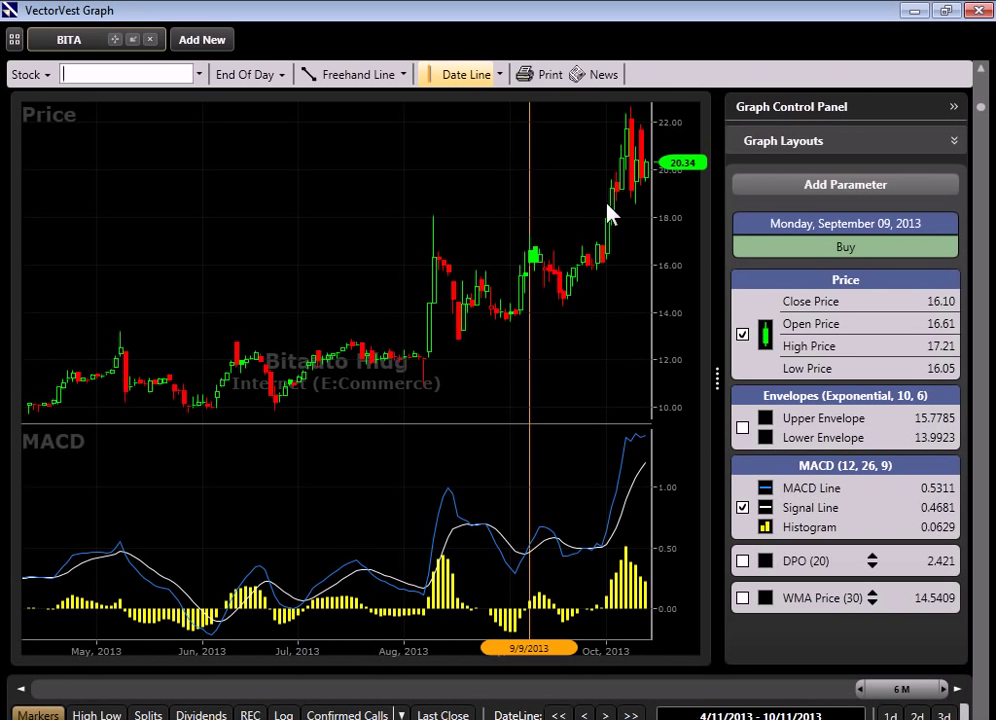
key(Down)
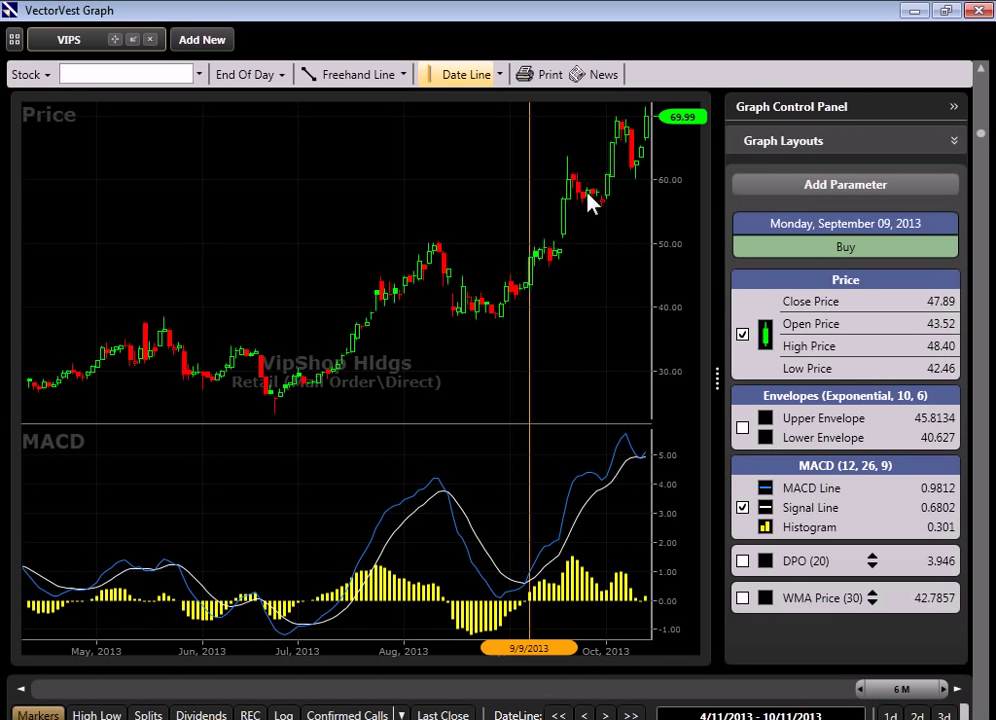
key(Down)
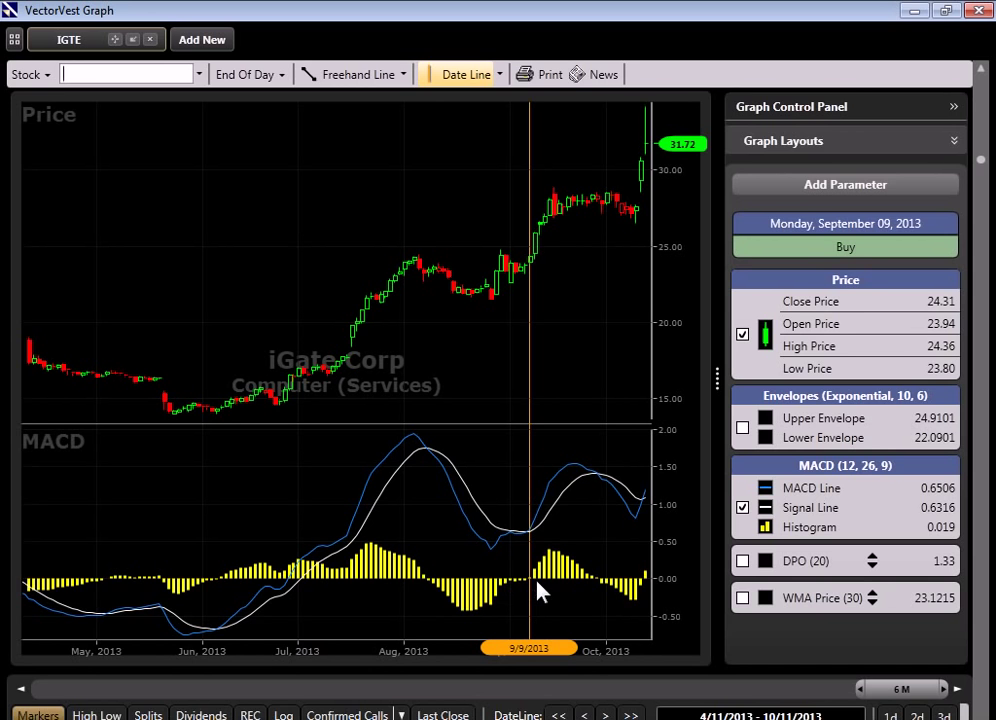
key(Down)
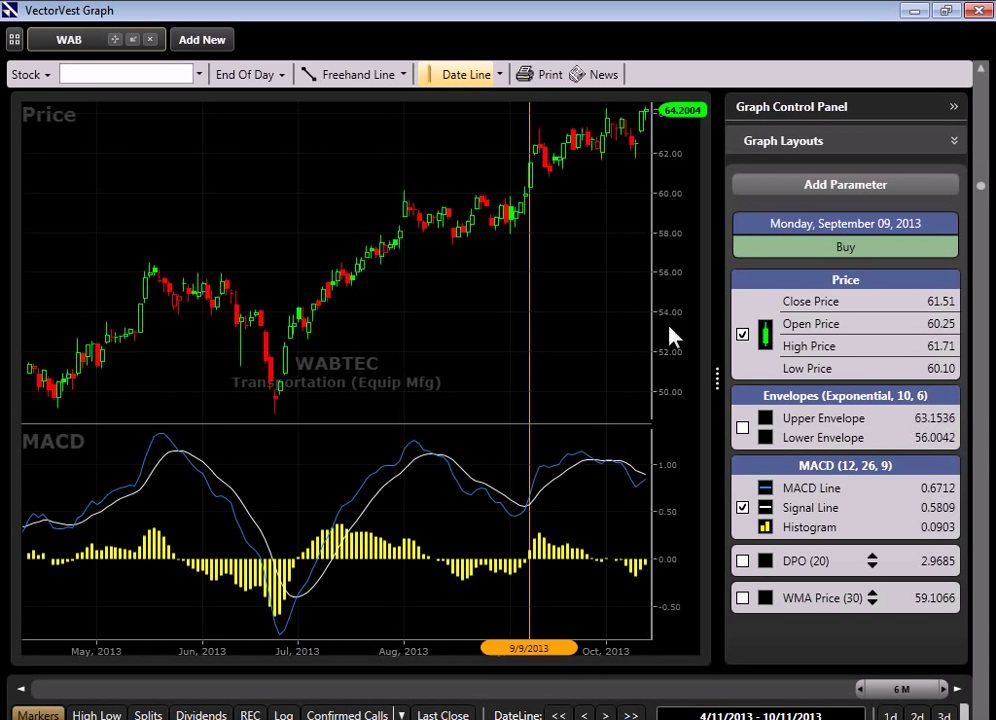
key(Down)
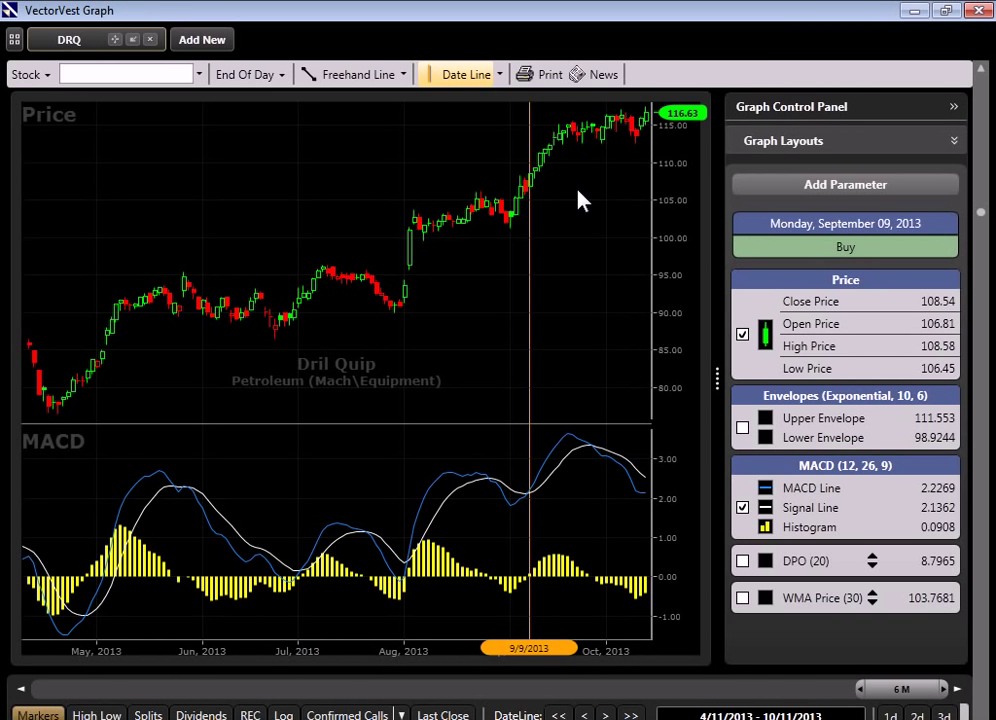
click(977, 11)
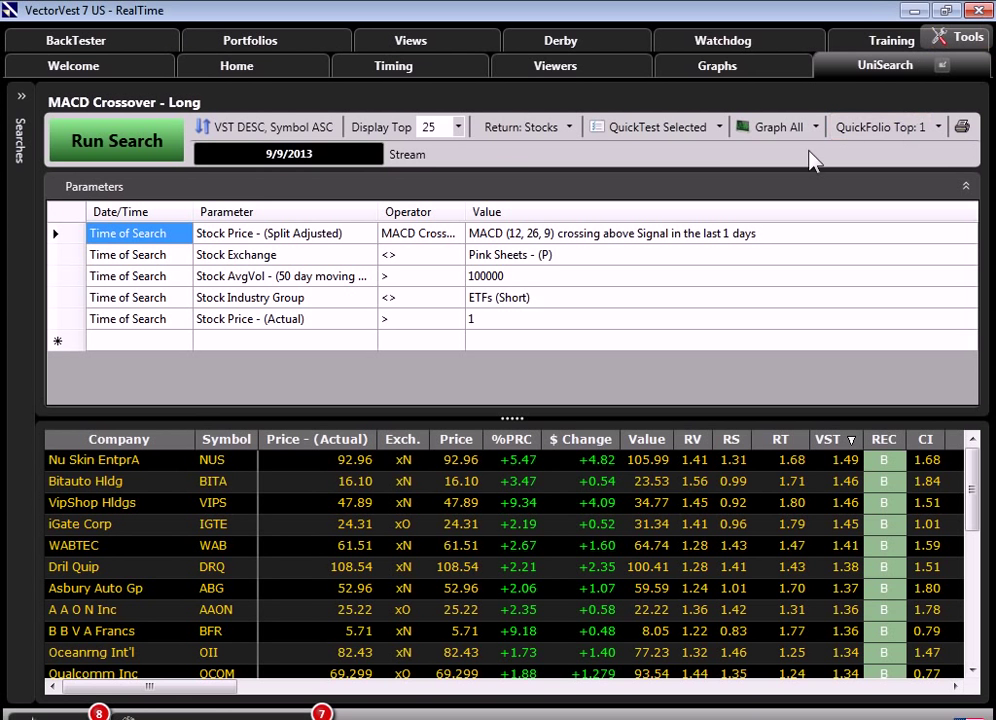
Run a QuickTest on the top 10 stocks of the search results, review their performance, and close the report.
click(719, 127)
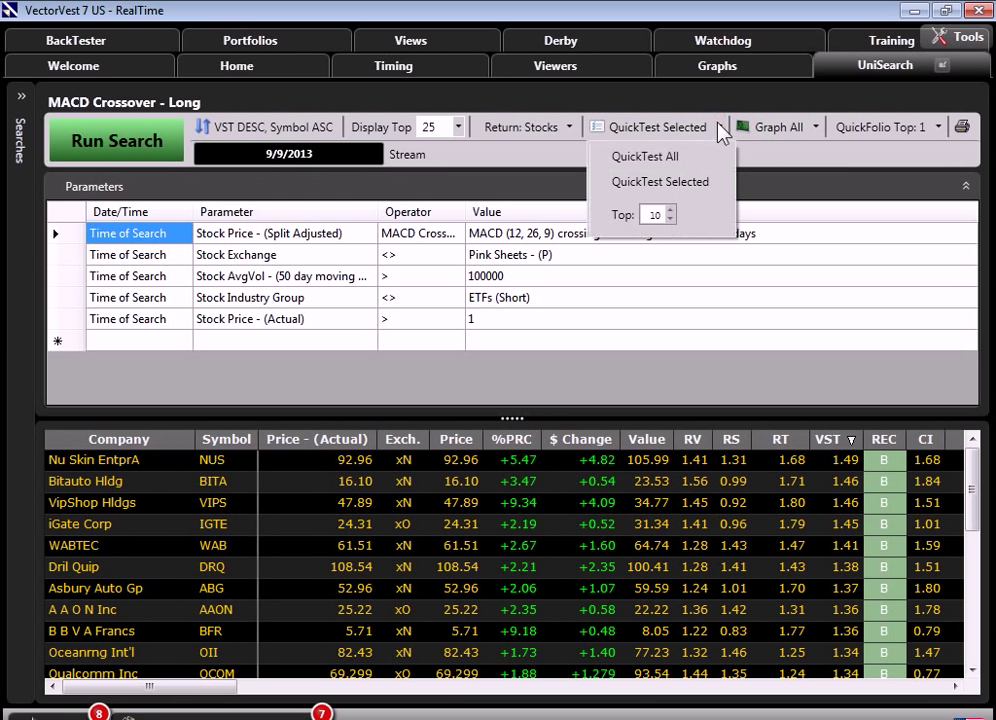
click(622, 215)
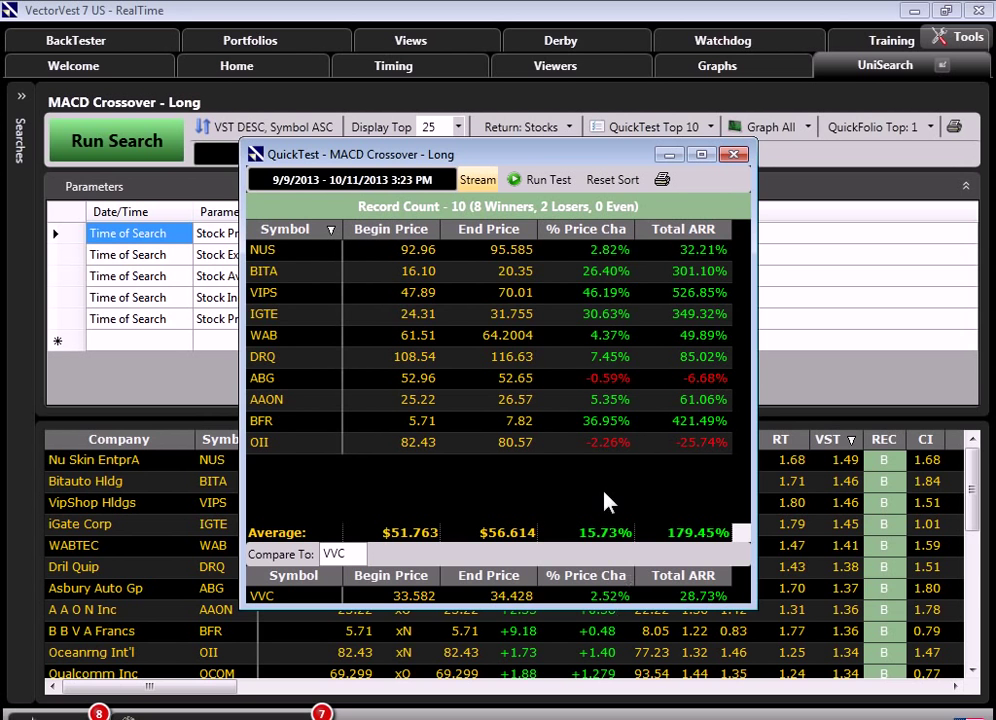
click(734, 154)
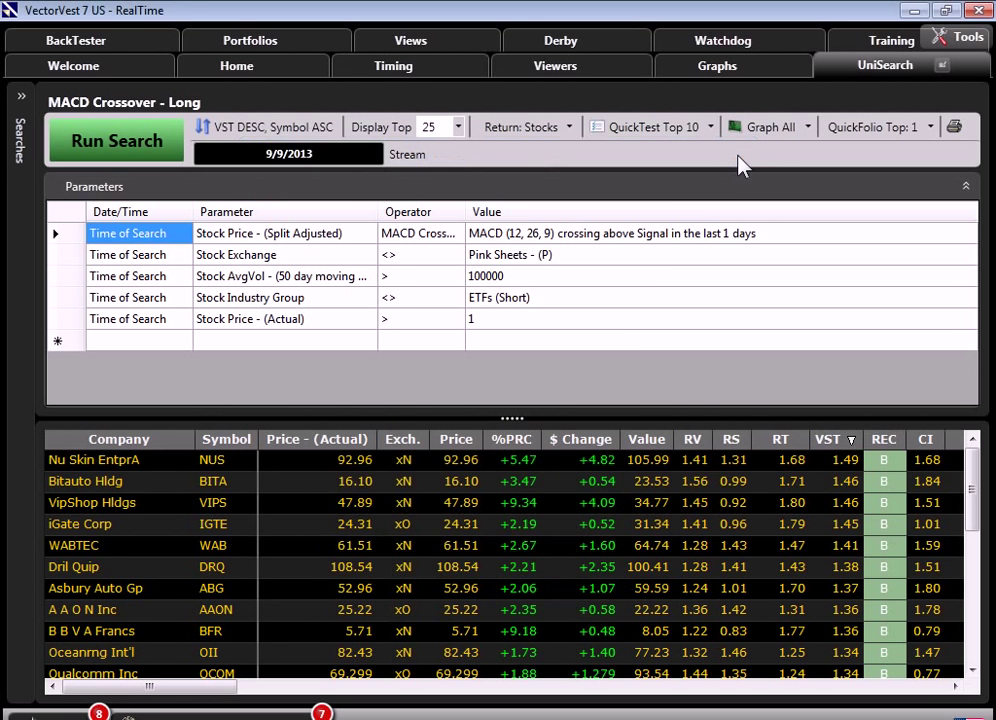
Set the search date to the DEW Up signal of 7/8/2013 from the QuickDates and run the search.
click(332, 160)
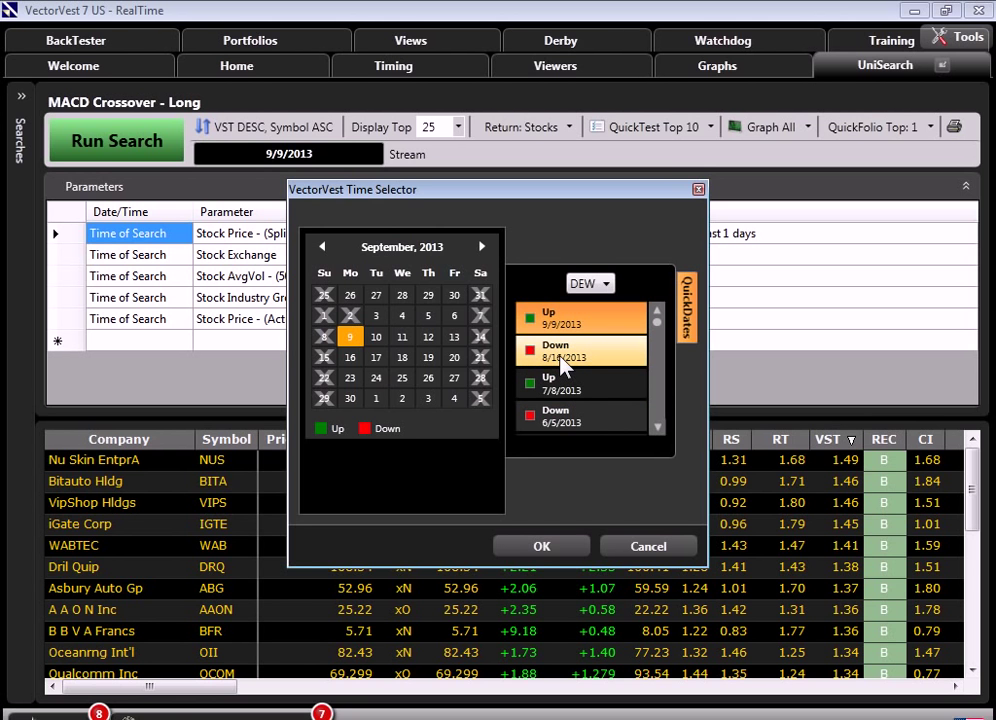
click(575, 390)
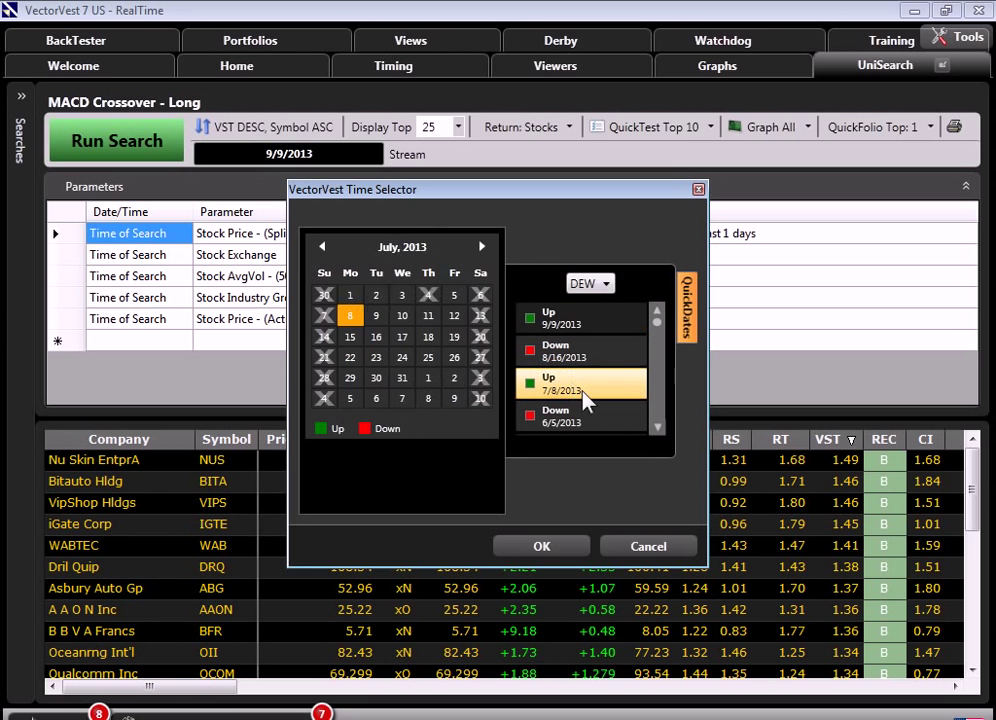
click(545, 546)
click(141, 147)
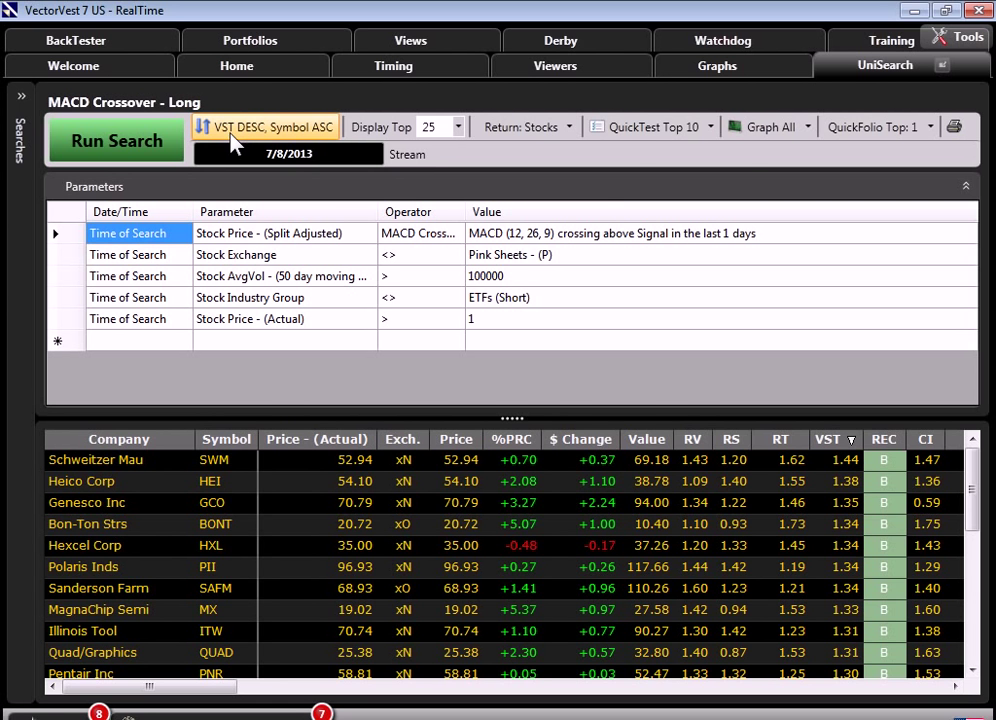
QuickTest the top 10 stocks with the end date set to the C/DN call of 8/16/2013, review the performance, and close the report.
click(652, 140)
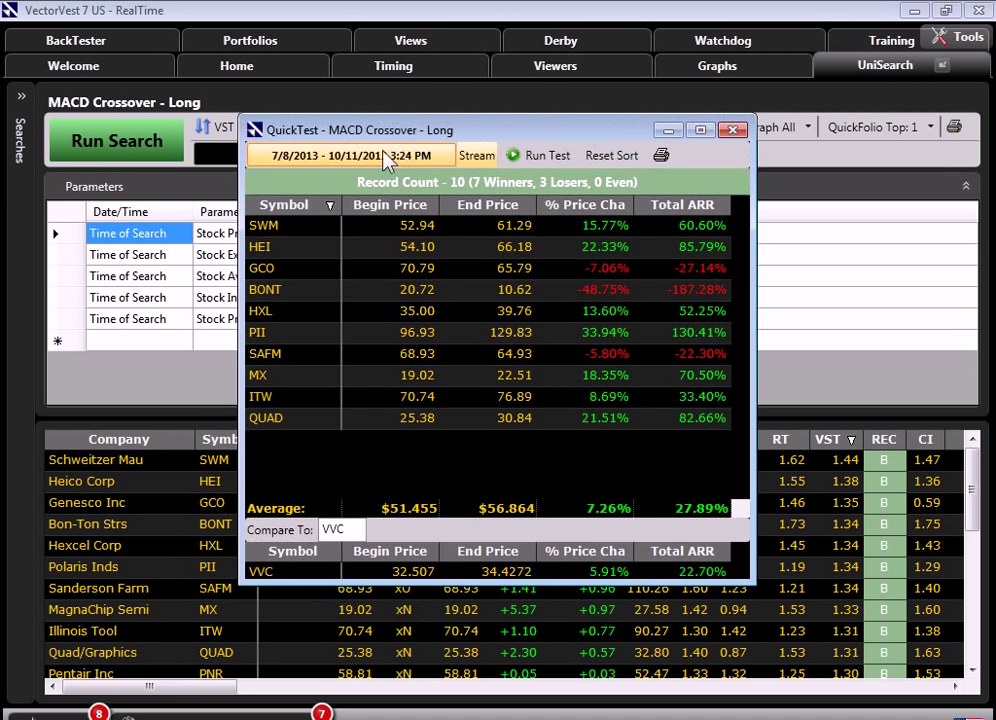
click(380, 155)
click(452, 406)
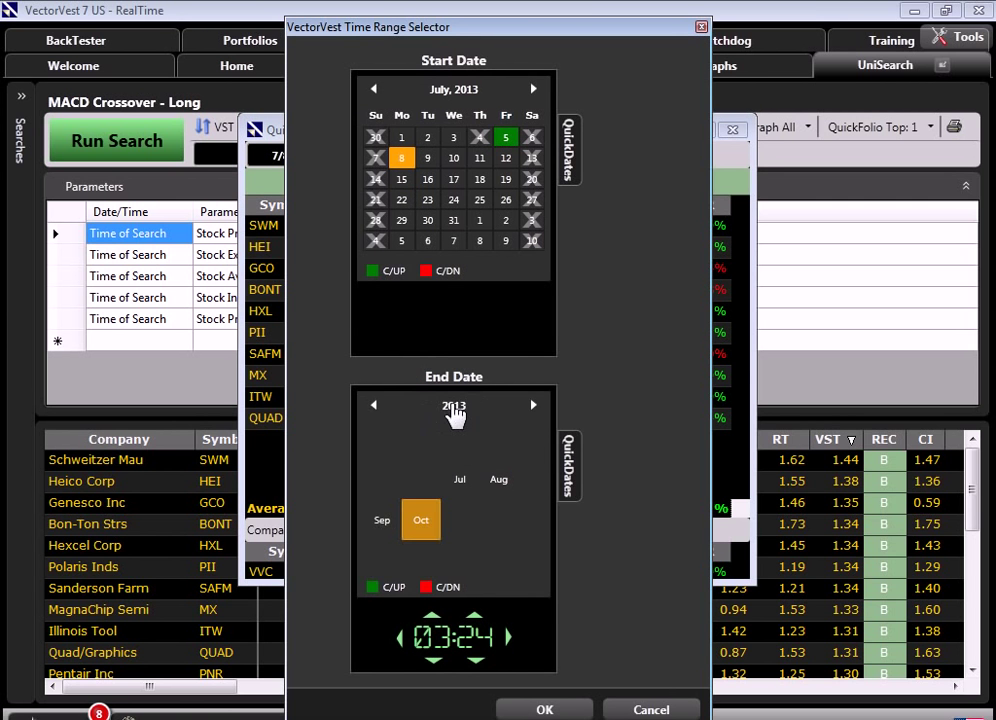
click(568, 465)
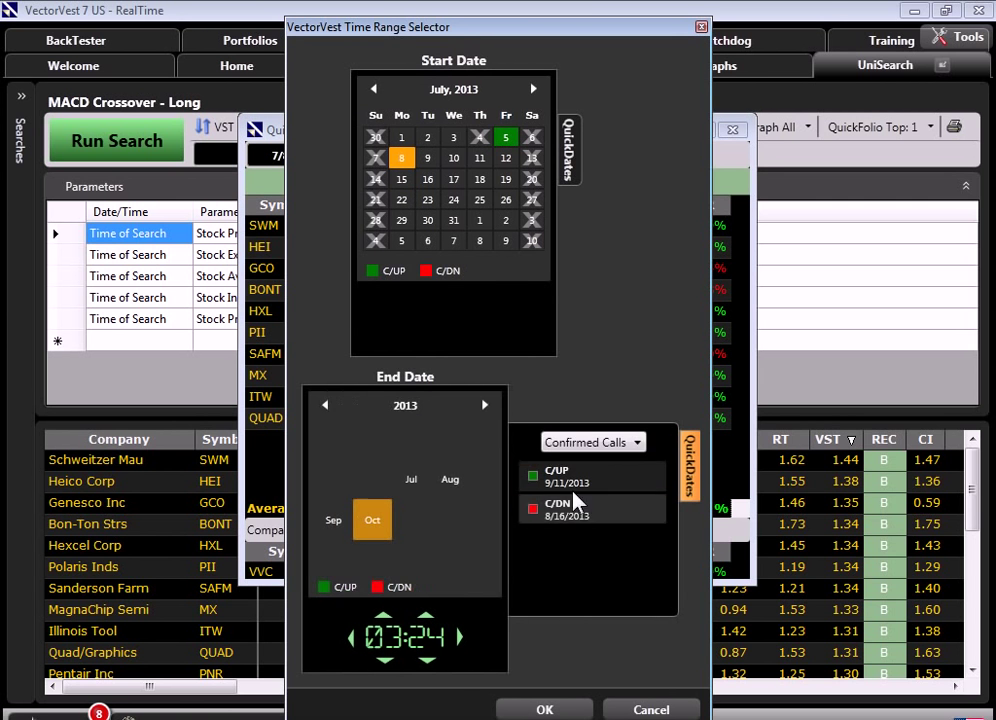
click(566, 508)
click(544, 709)
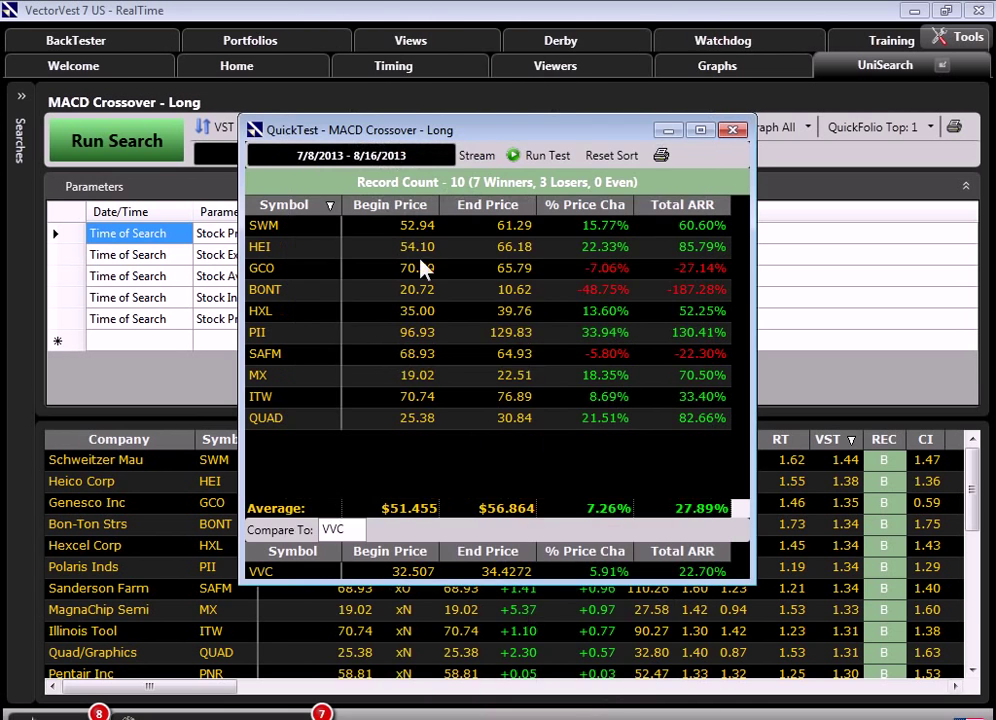
click(533, 158)
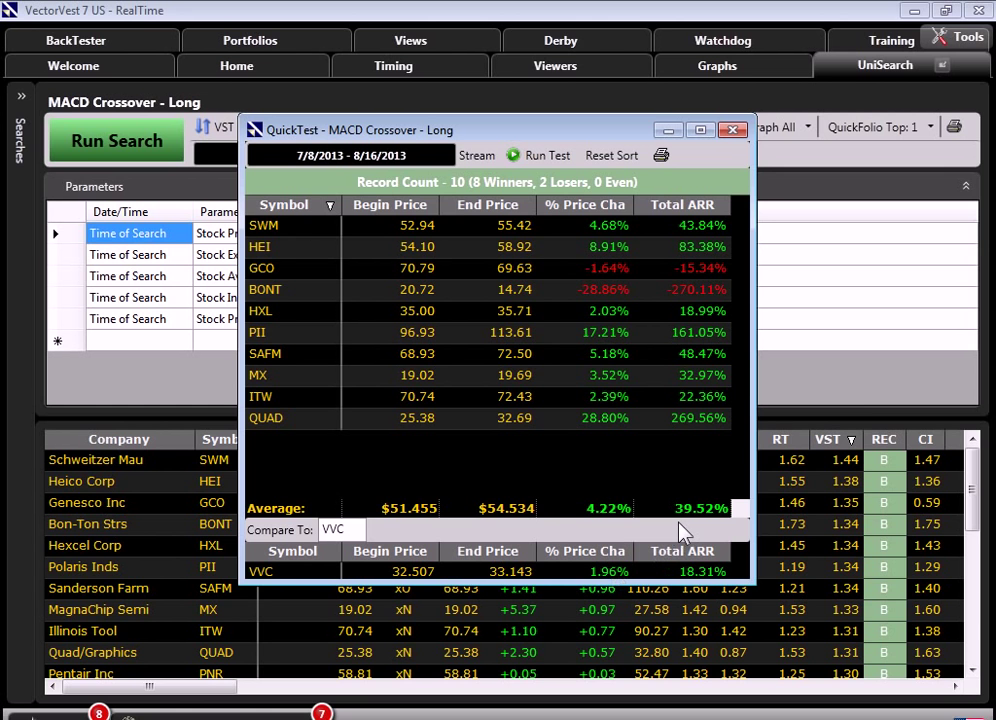
click(458, 295)
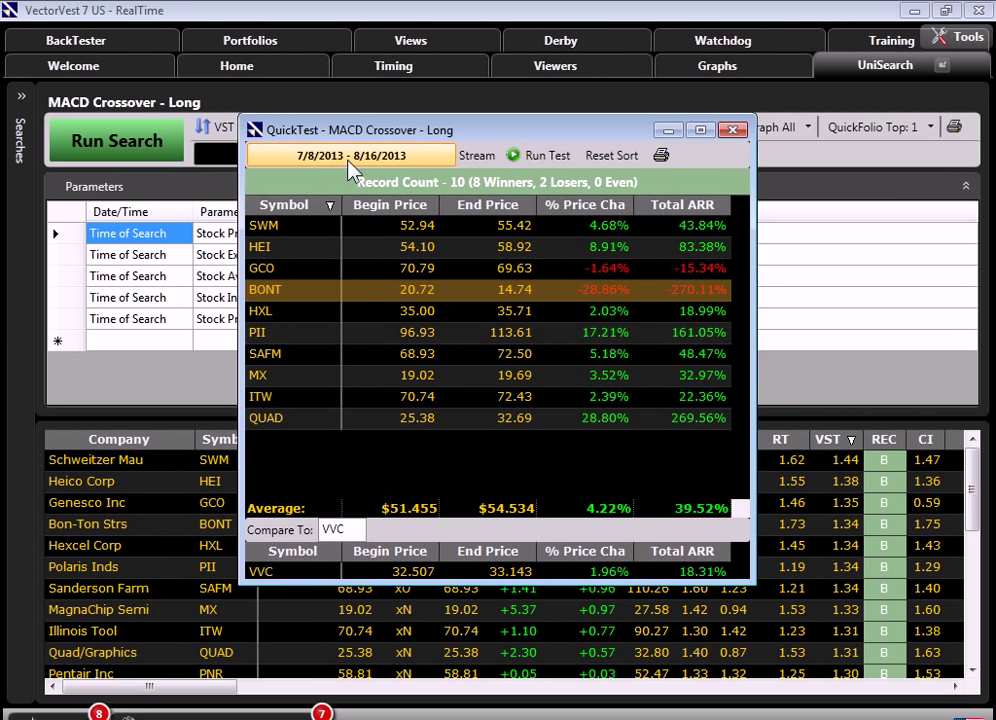
click(733, 130)
Set the search date to the DEW Up signal of 4/24/2013 from the QuickDates and run the search.
click(345, 160)
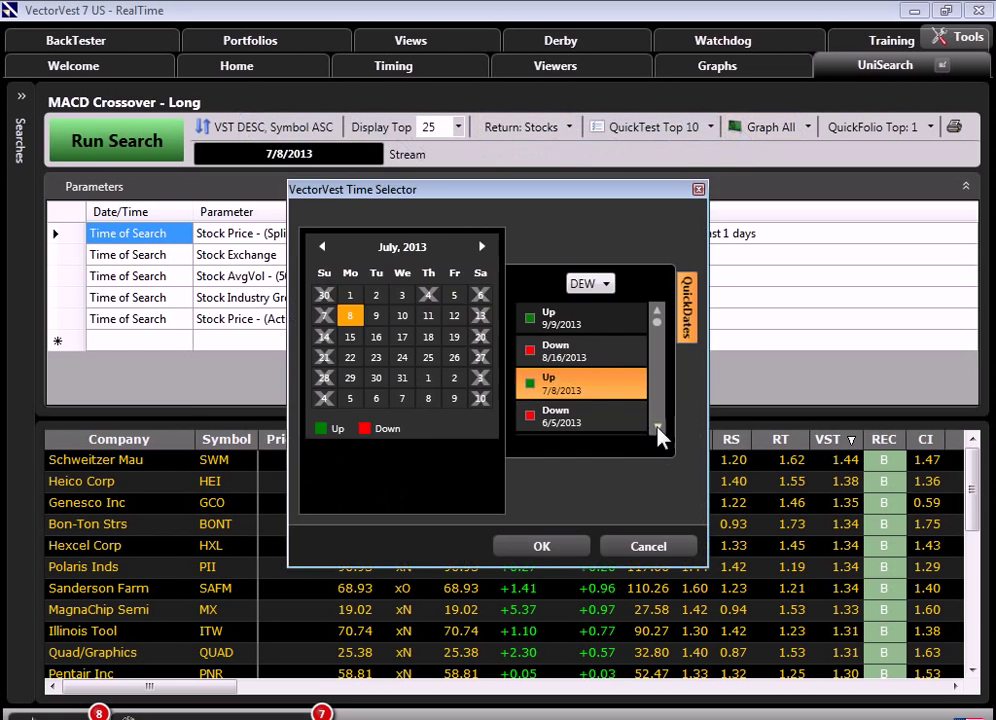
click(656, 427)
click(656, 427)
click(556, 415)
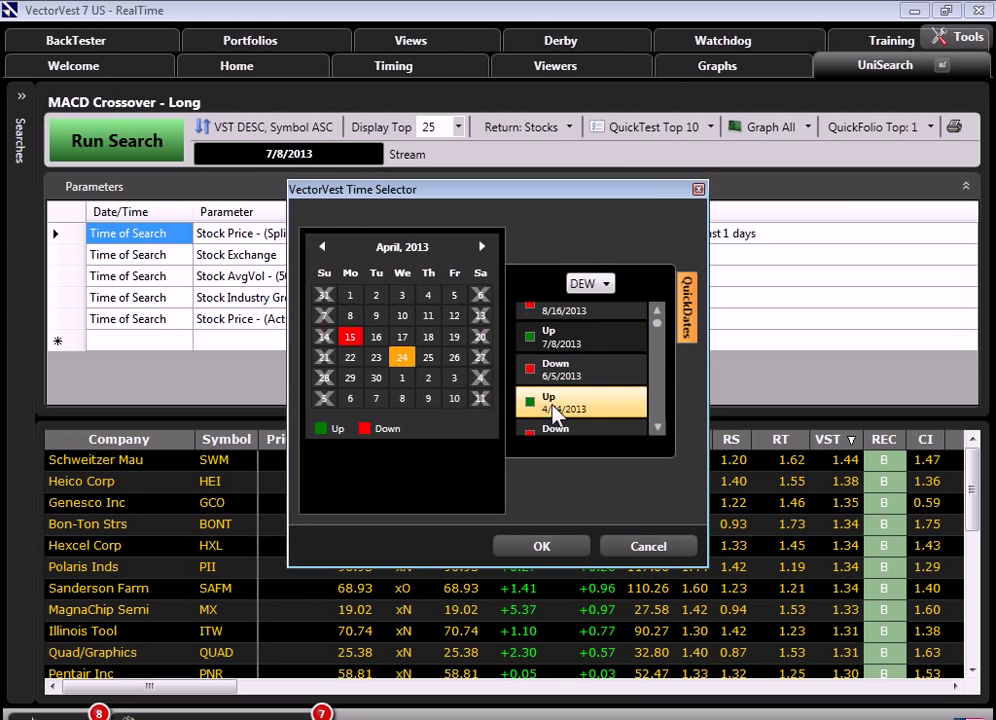
click(541, 546)
click(120, 141)
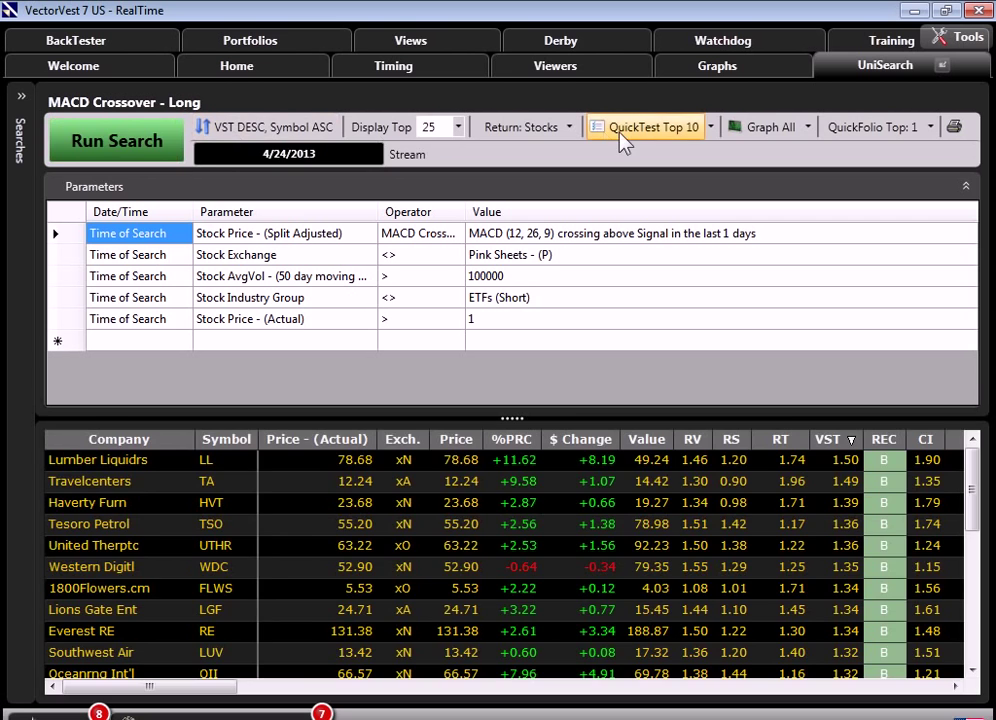
QuickTest the top 10 stocks from 4/24/2013 with the end date set to 6/5/2013, review the performance, and close the report.
click(645, 127)
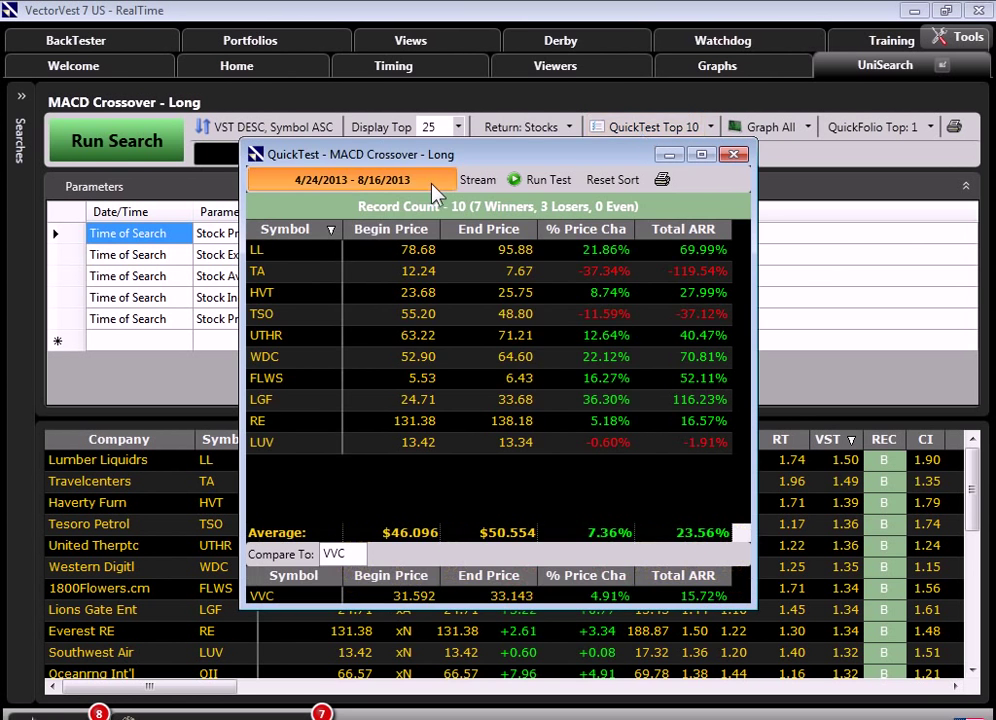
click(320, 142)
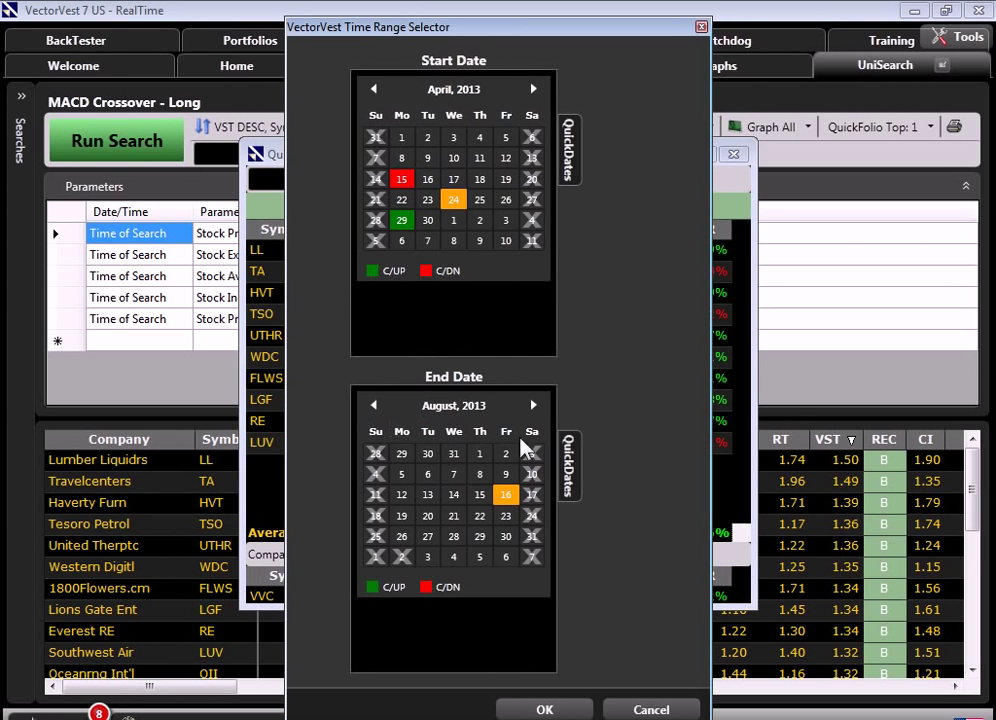
click(568, 467)
click(585, 575)
click(545, 709)
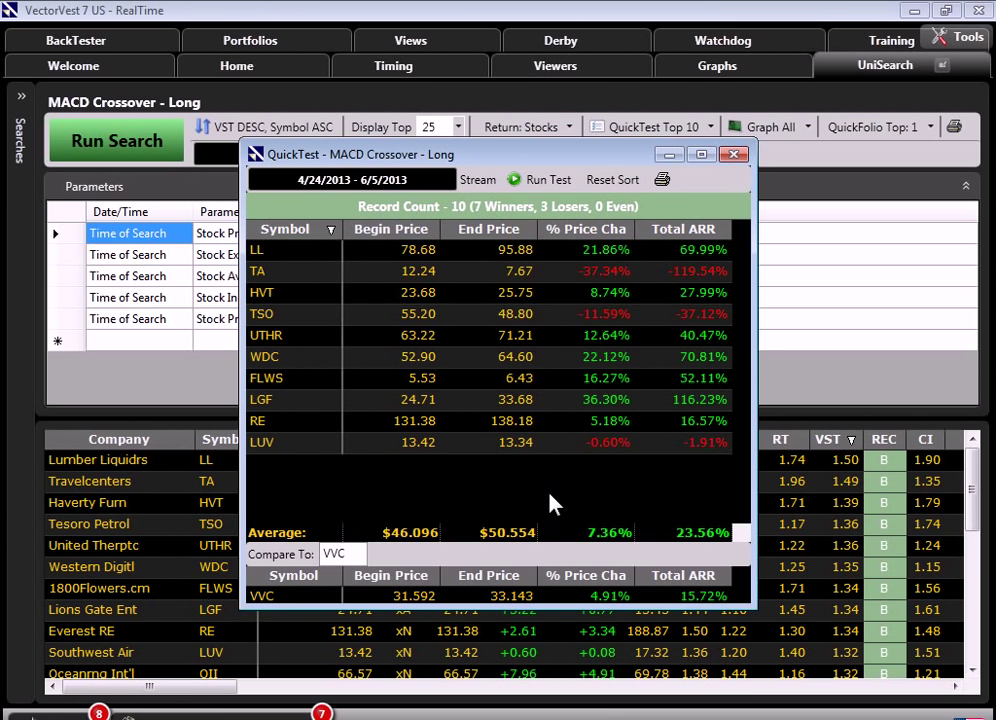
click(540, 179)
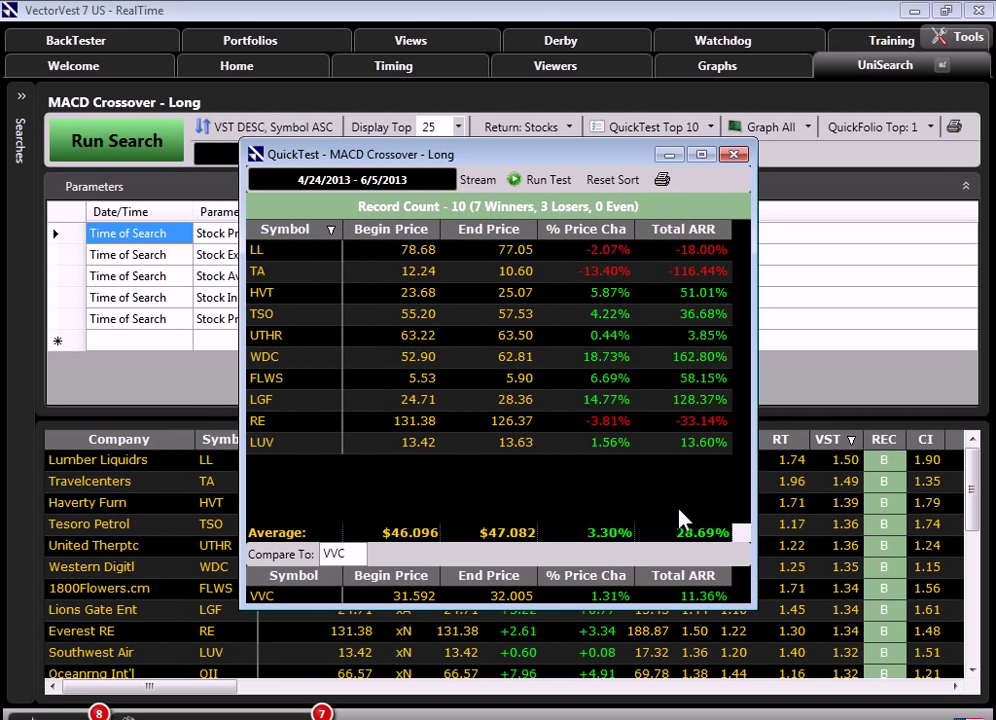
click(735, 156)
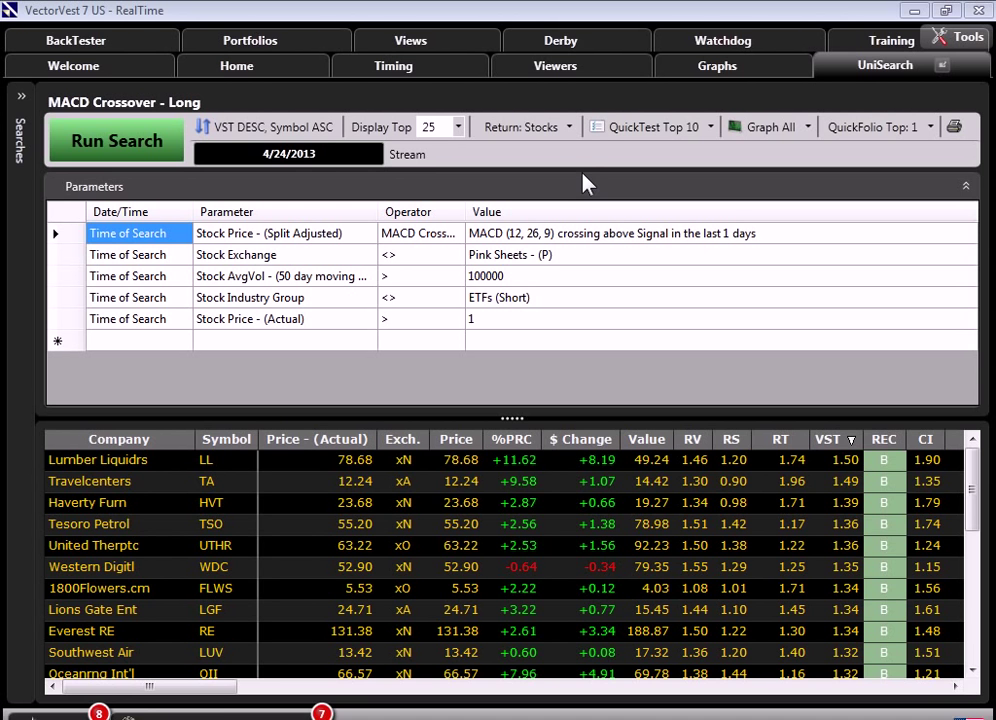
Run the search on streaming real-time data and graph all stocks in the results.
click(410, 158)
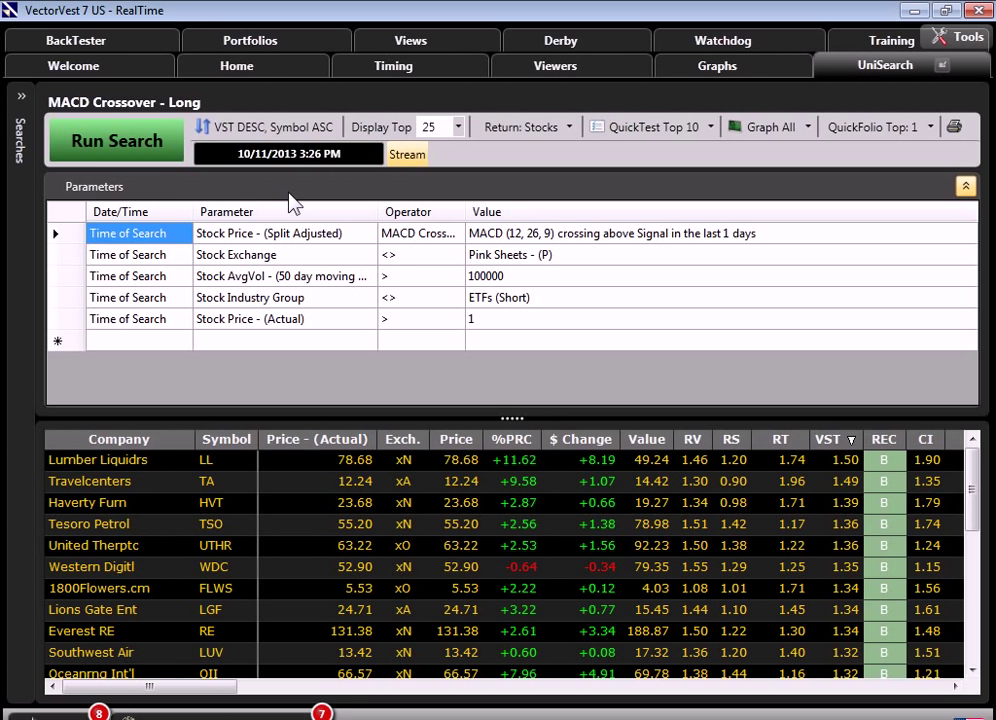
click(150, 141)
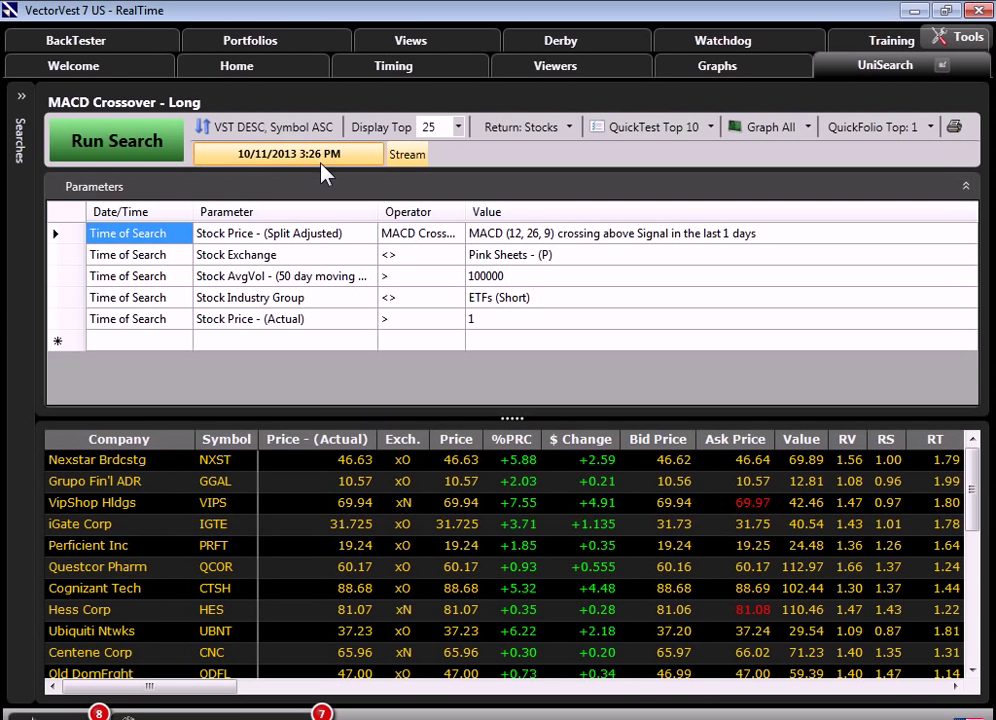
click(782, 132)
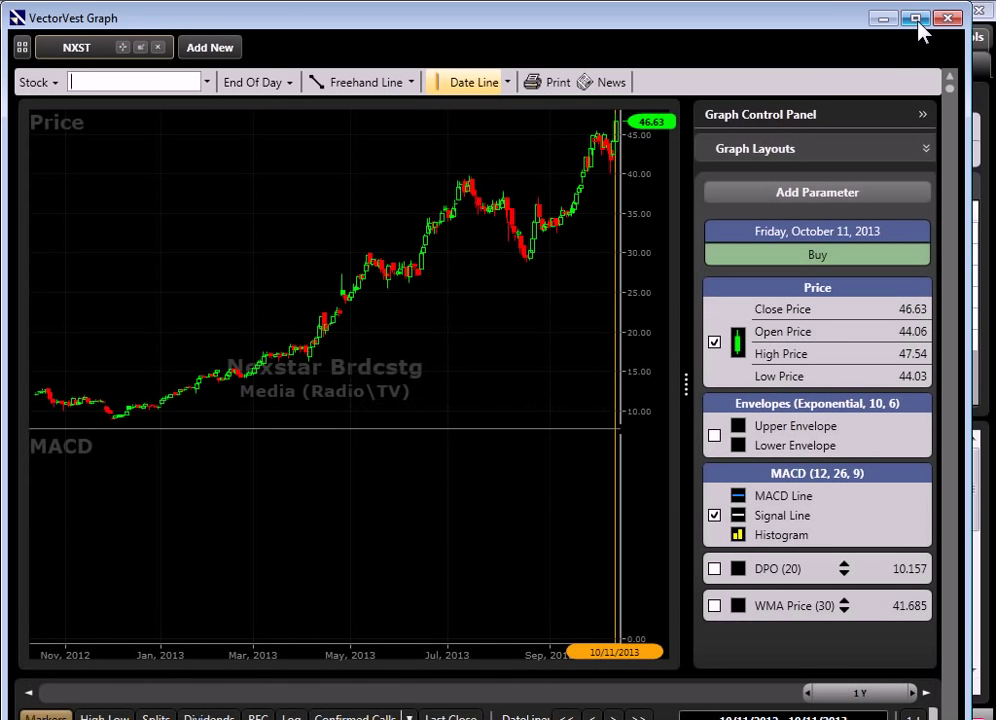
Enlarge the graph window, shorten the time span to 3 M, 29 D, review the NXST, GGAL, VIPS and IGTE graphs, and close it.
click(916, 19)
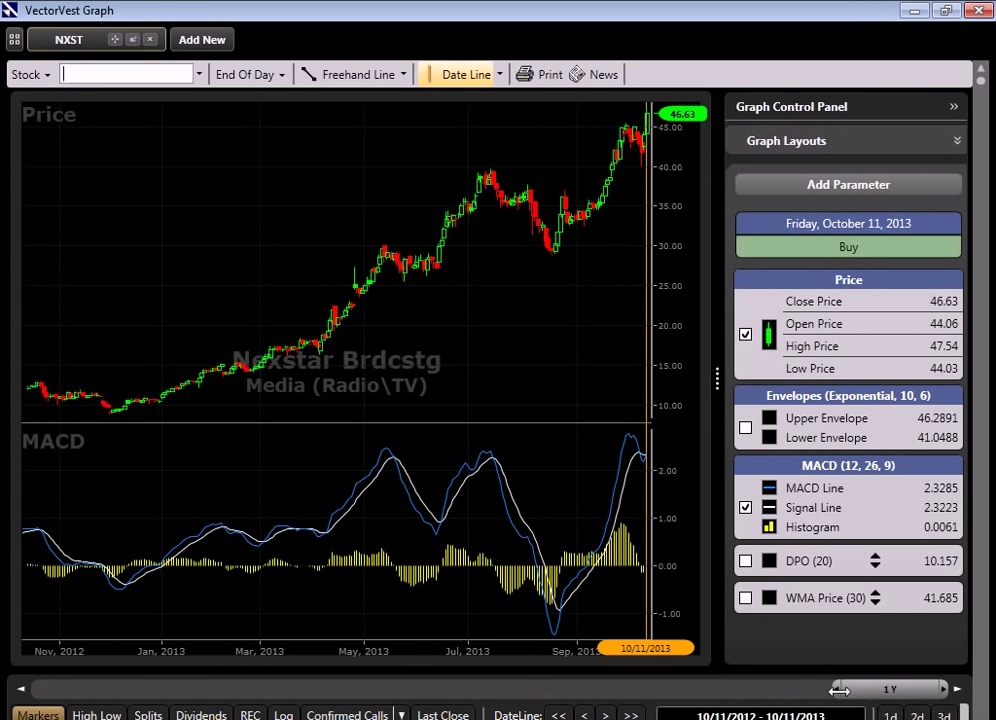
drag(838, 690, 882, 690)
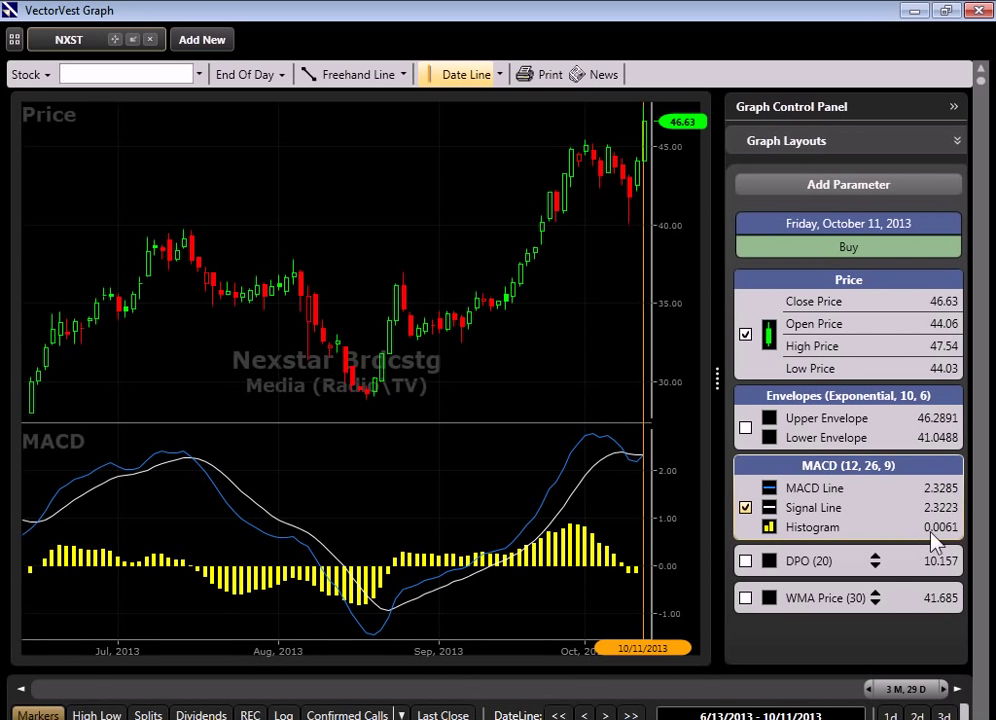
key(Down)
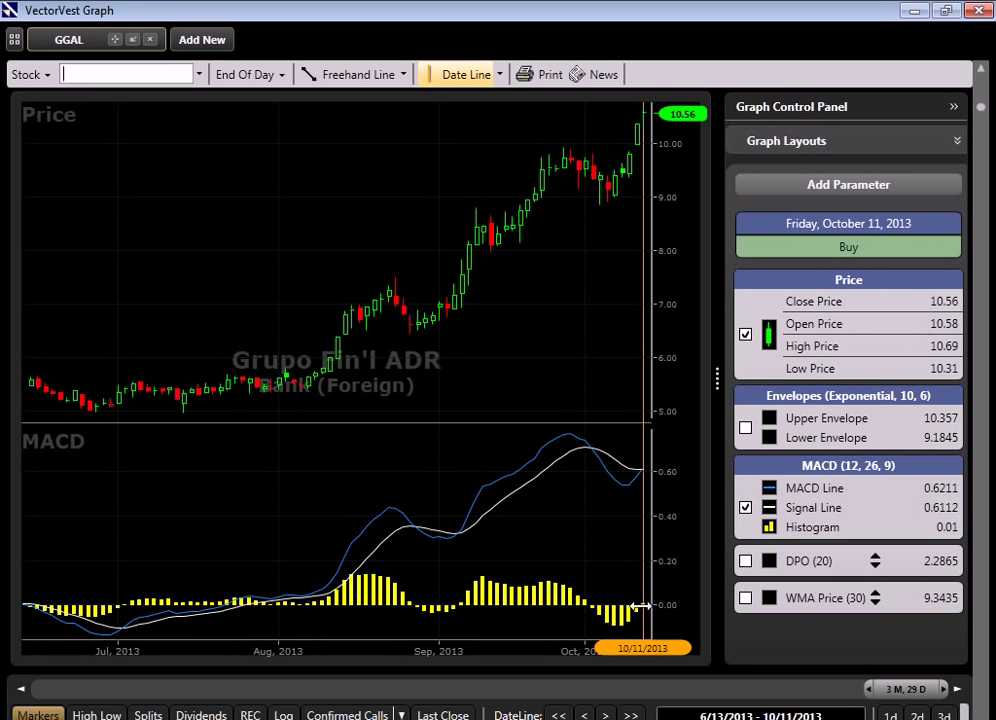
key(Down)
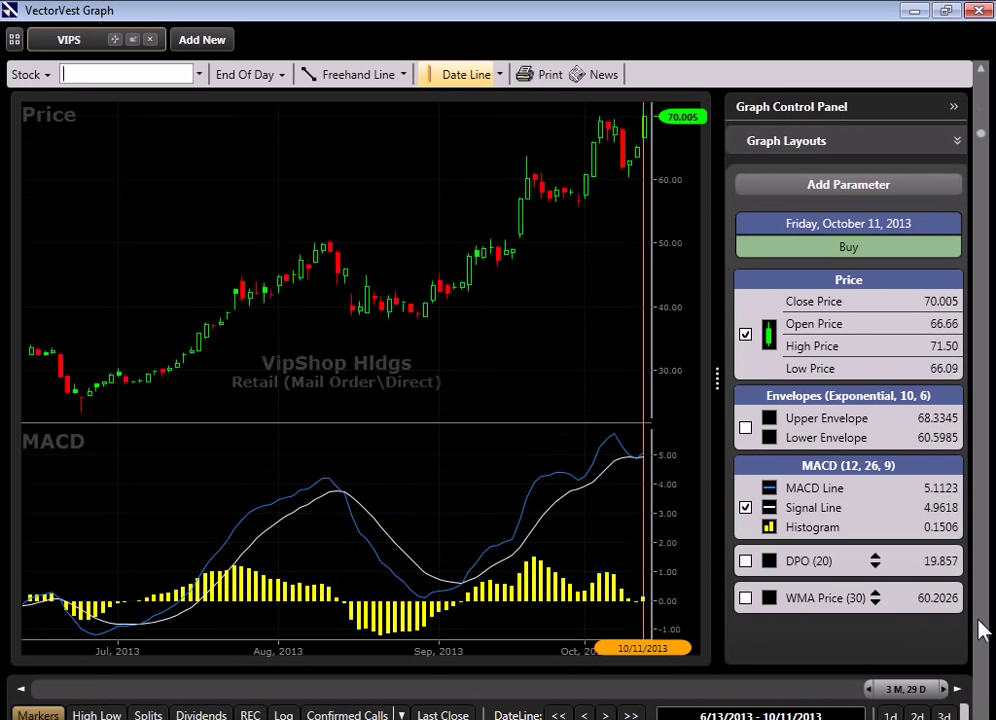
mouse_move(645, 627)
mouse_down()
mouse_move(634, 615)
mouse_move(645, 614)
mouse_up()
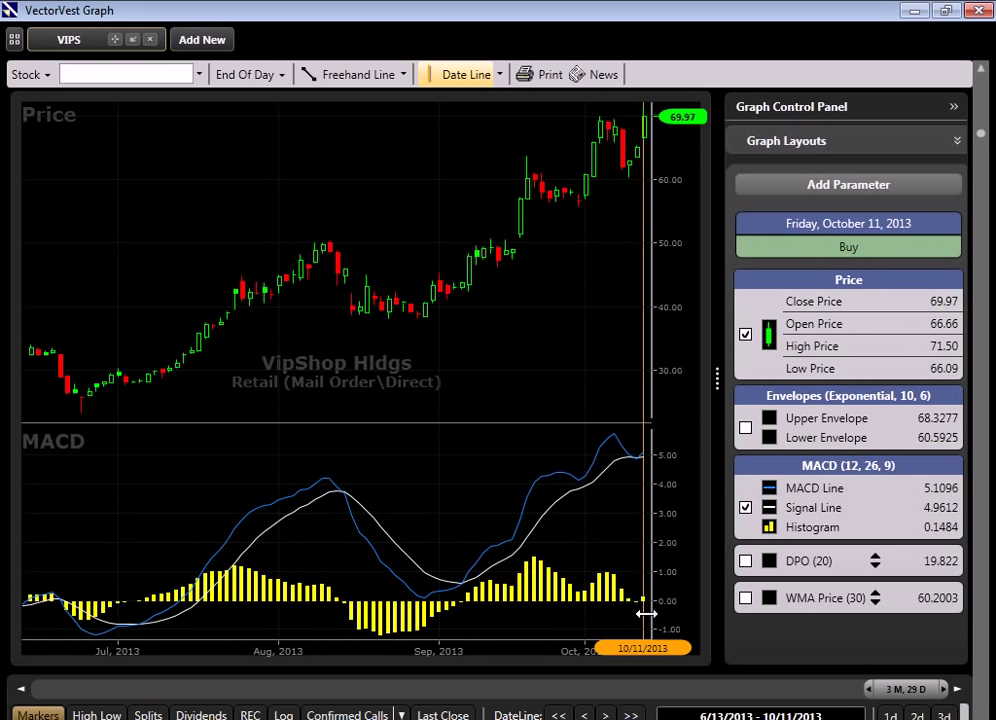
key(Down)
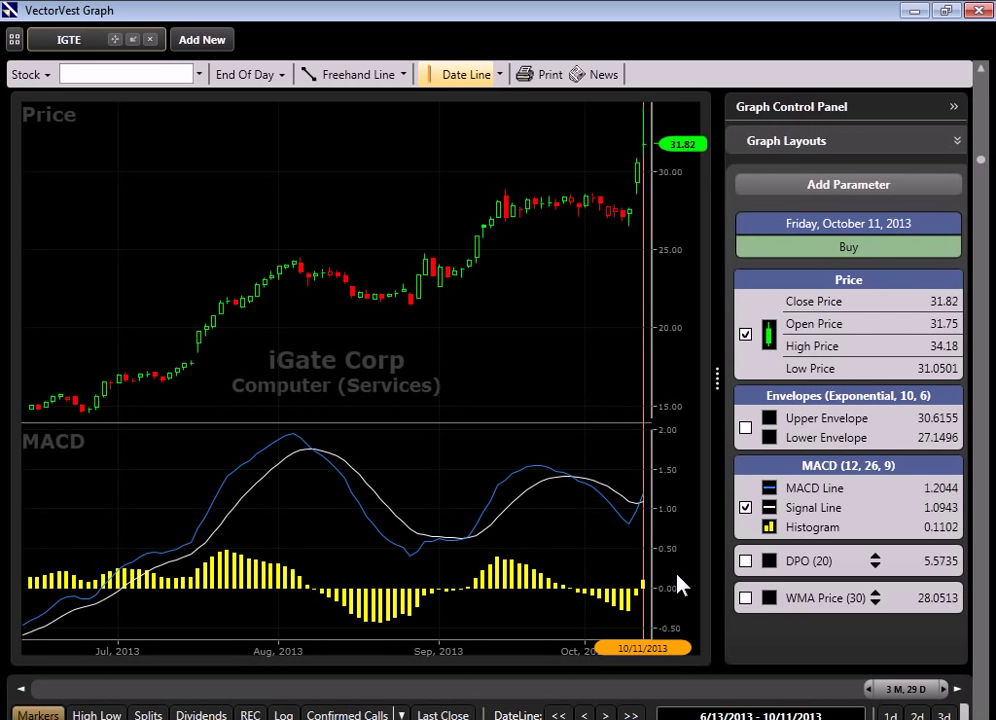
click(978, 10)
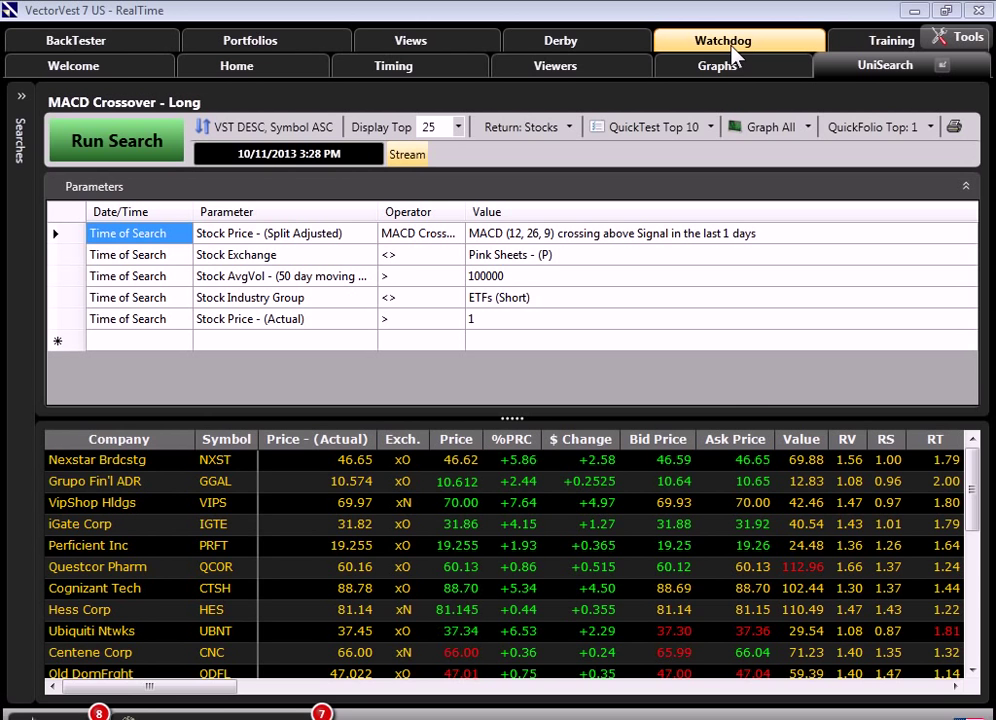
Start a new Watchdog of type MACD crossing above the signal line and open its filter settings.
click(729, 46)
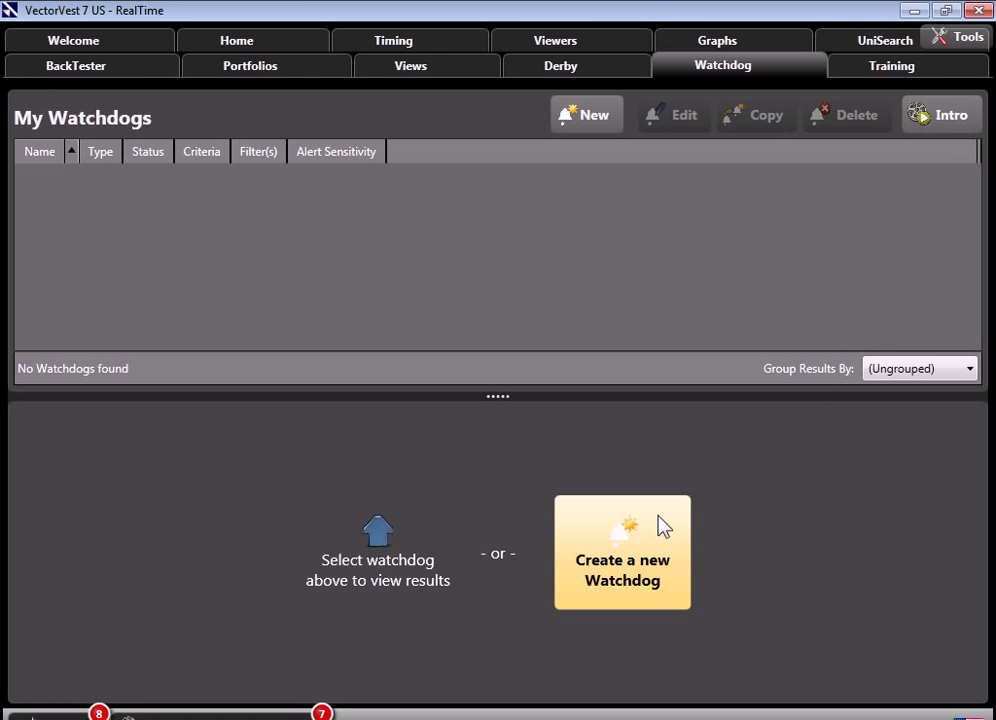
click(657, 554)
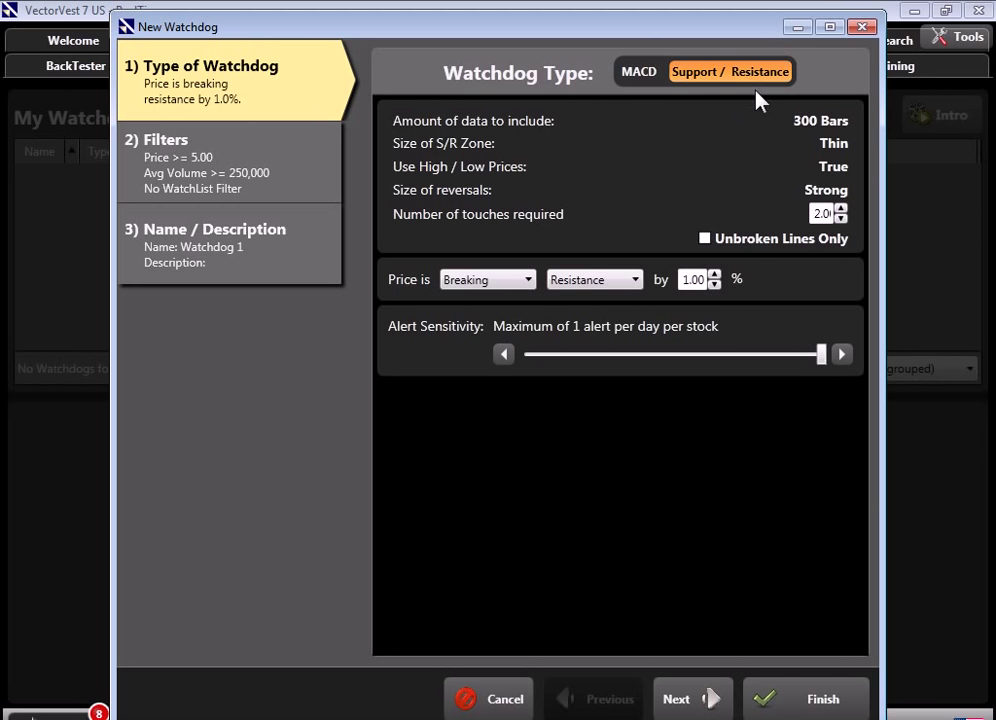
click(638, 76)
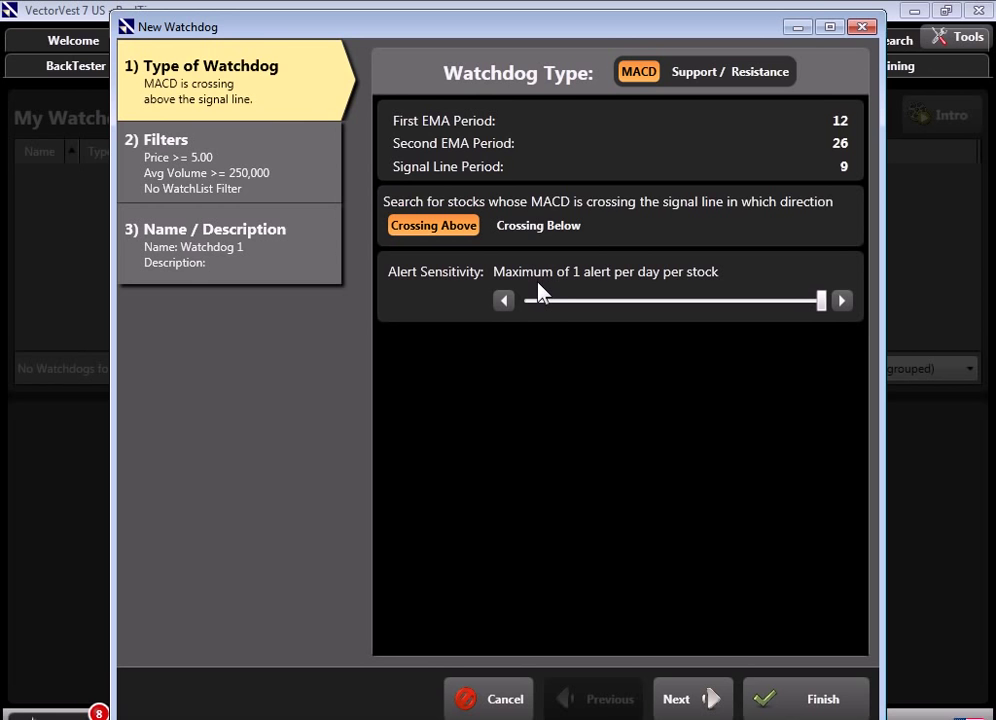
click(138, 158)
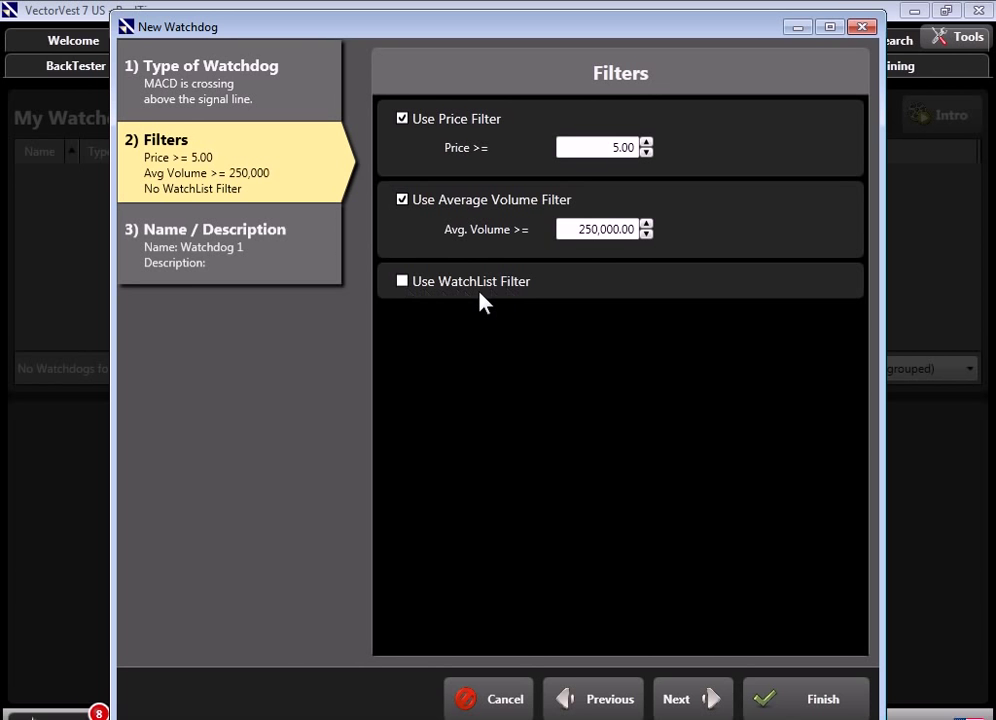
Try restricting the watchdog to the S&P500 WatchList, and turn the WatchList filter off again.
click(402, 283)
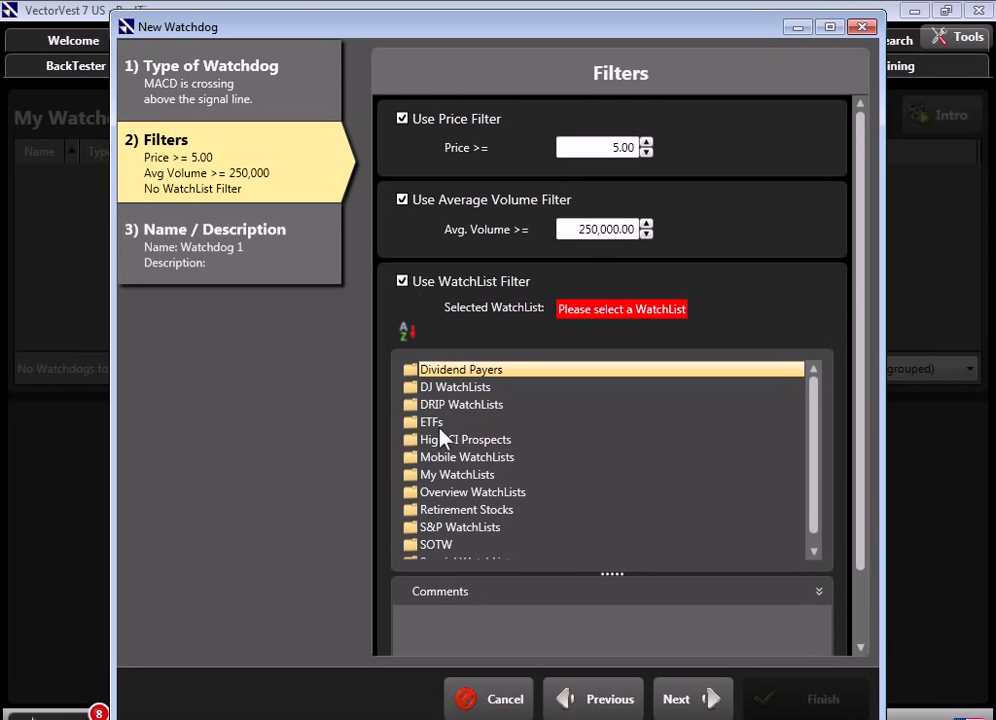
double_click(418, 530)
scroll(460, 476, down, 2)
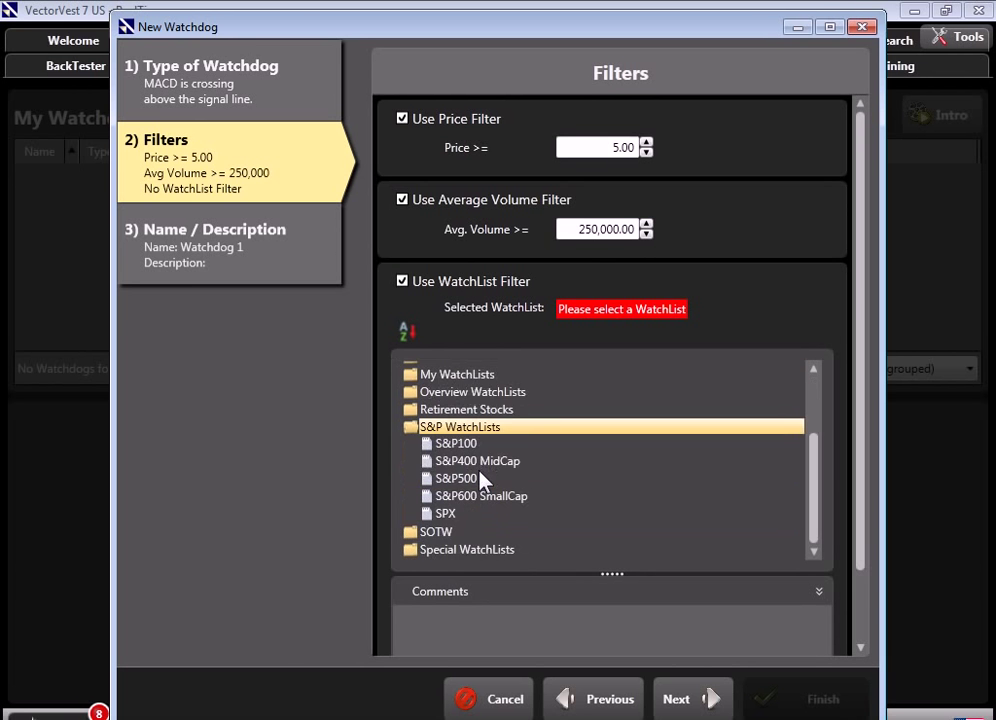
click(457, 479)
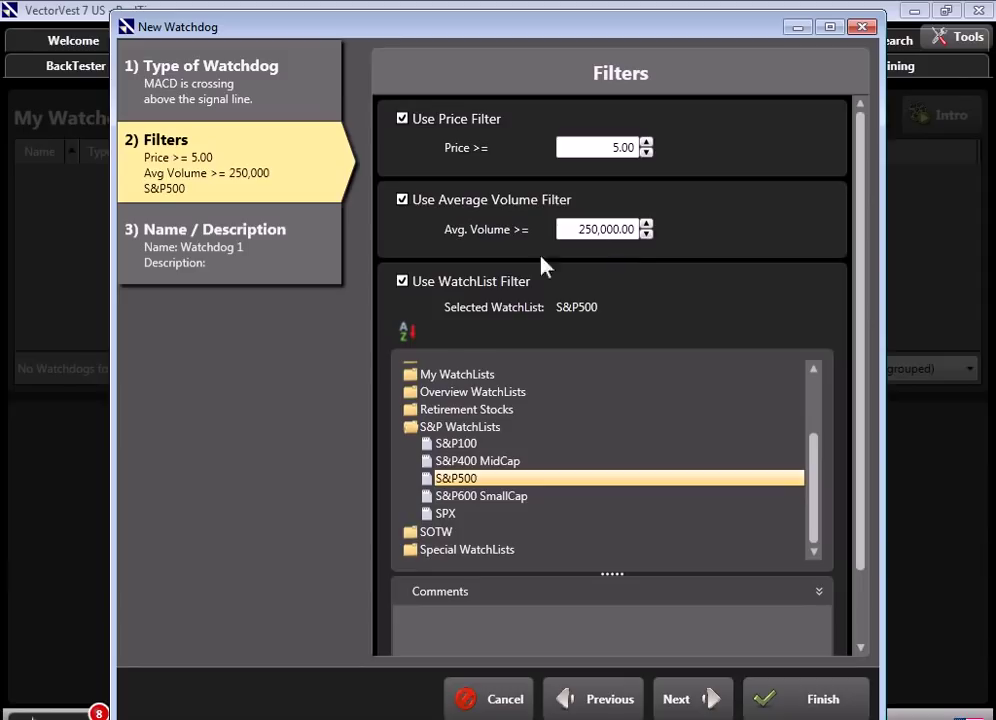
click(402, 282)
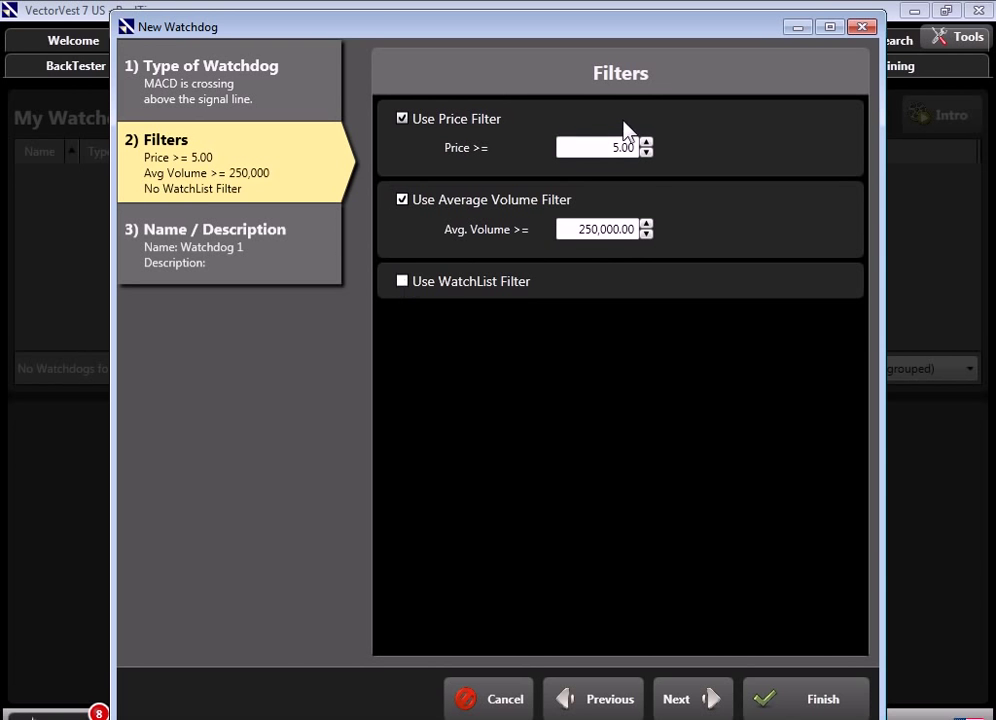
Set the watchdog's minimum price filter to 1.00 and finish creating it under the name Watchdog 1.
click(645, 150)
click(262, 262)
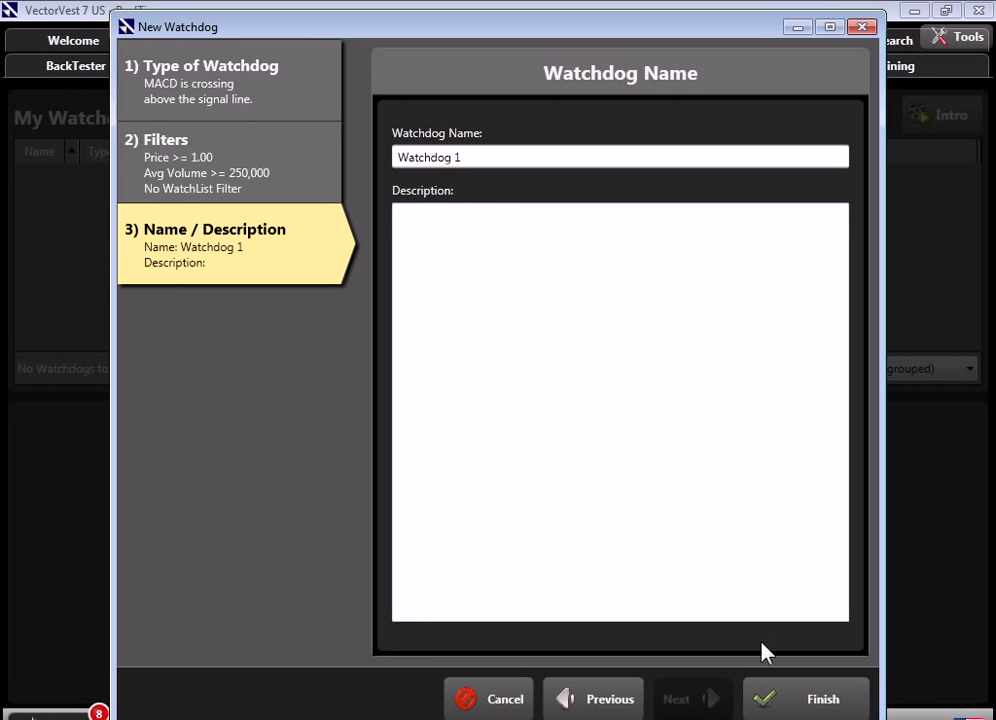
click(785, 697)
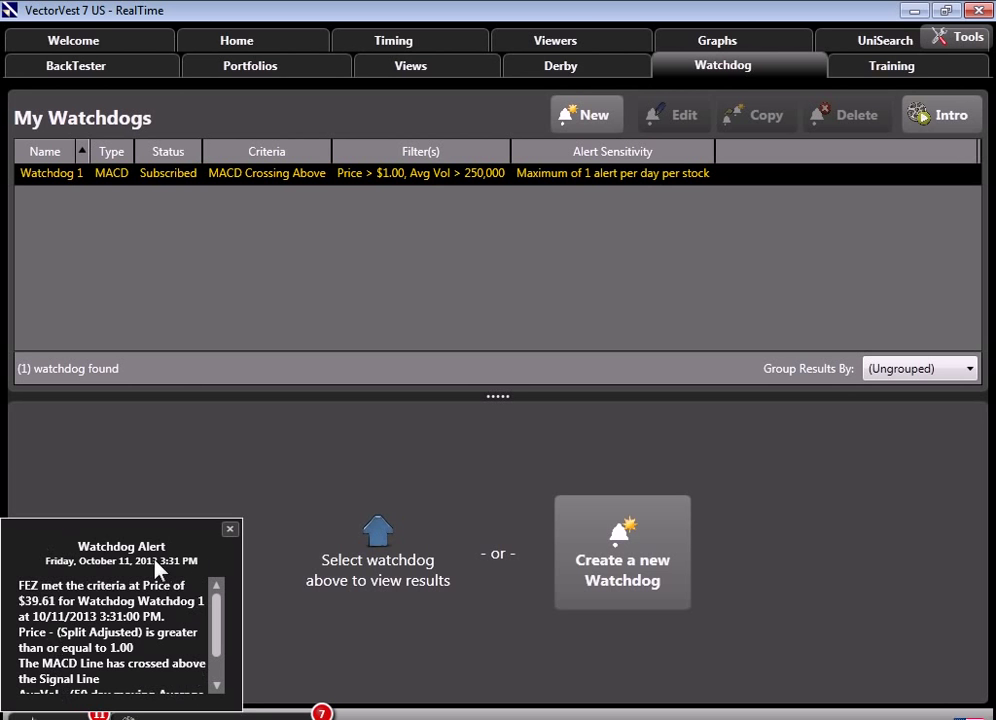
Read the incoming Watchdog alert pop-ups, and display the list of triggered stocks for Watchdog 1.
click(35, 605)
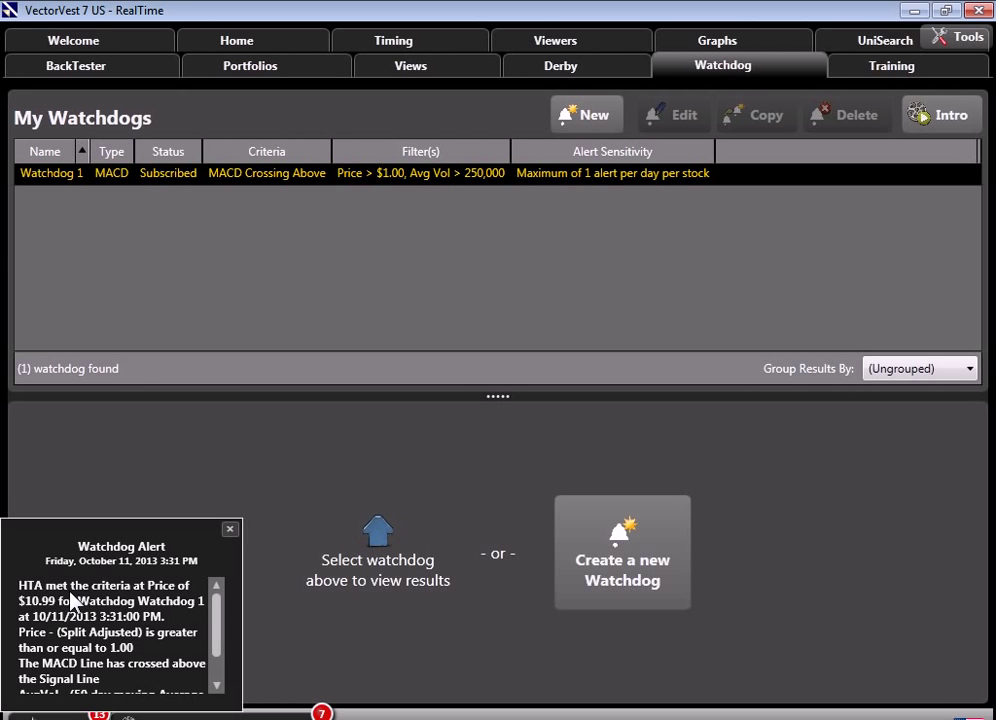
click(44, 600)
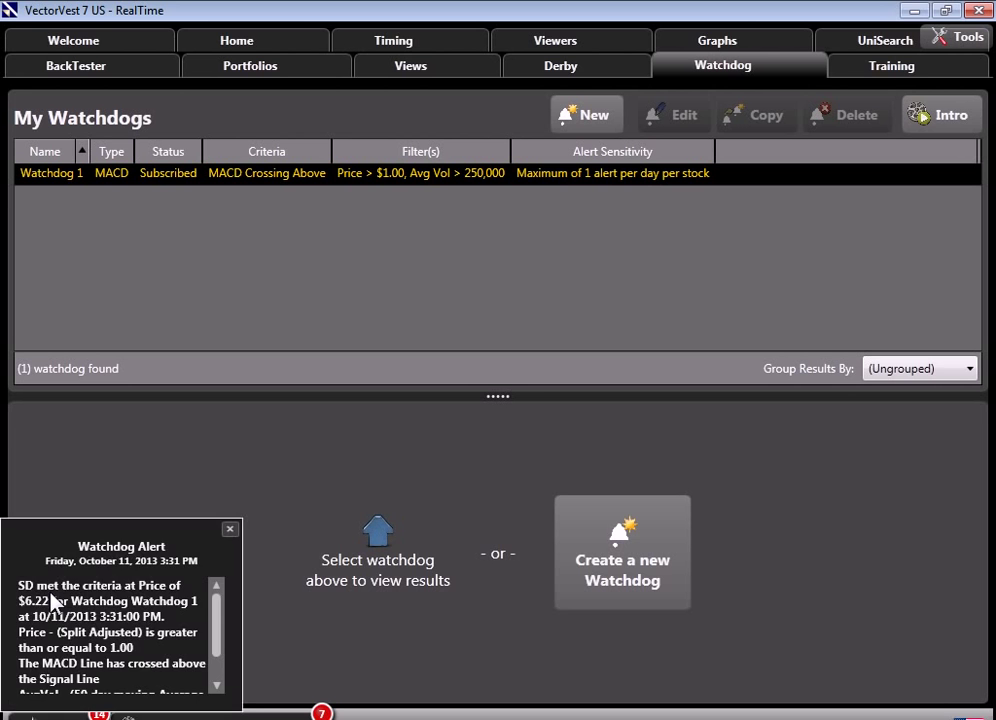
click(53, 598)
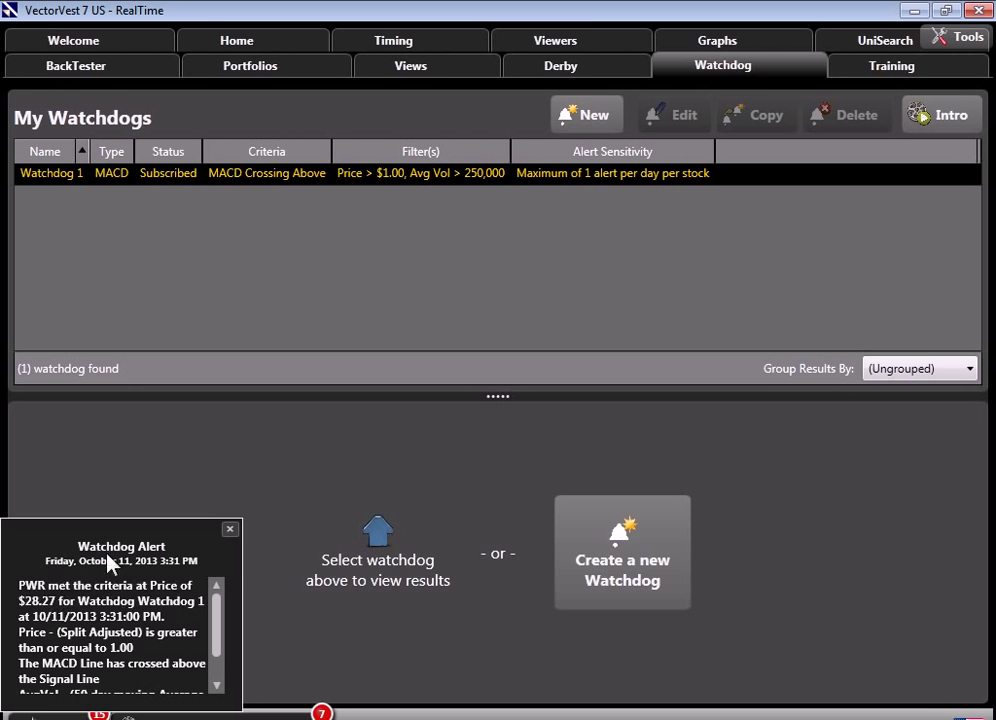
click(42, 600)
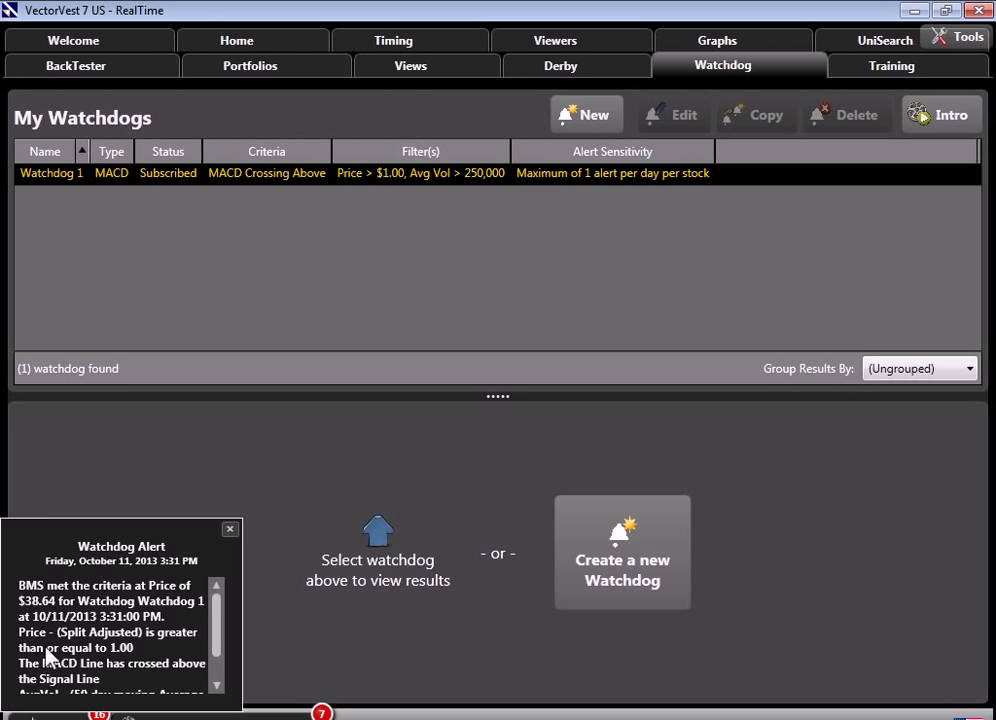
click(210, 655)
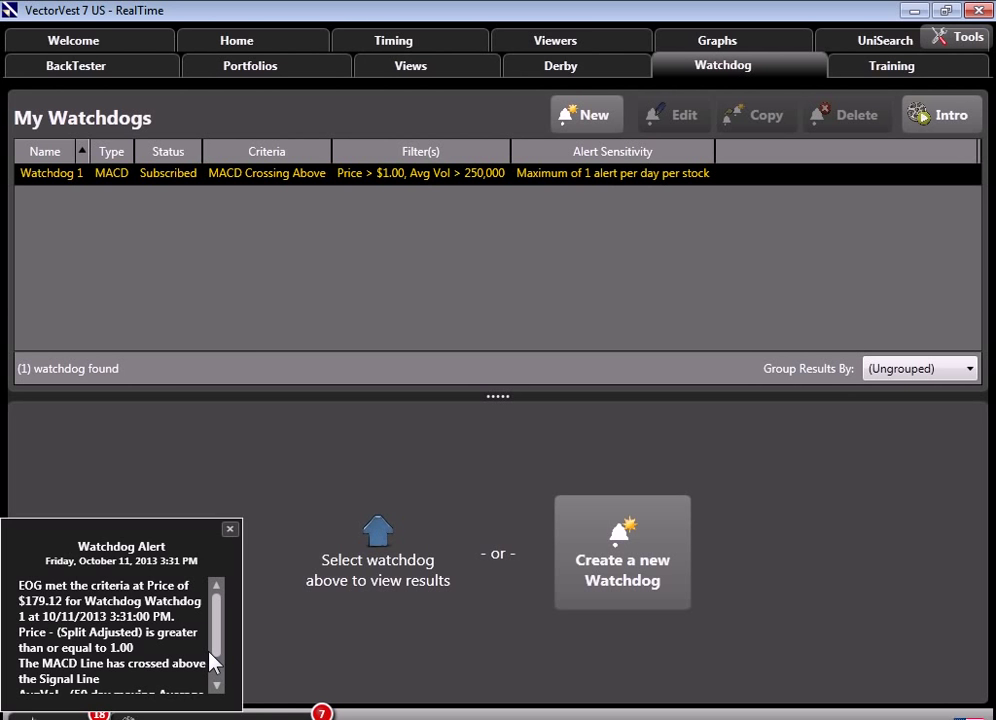
click(212, 180)
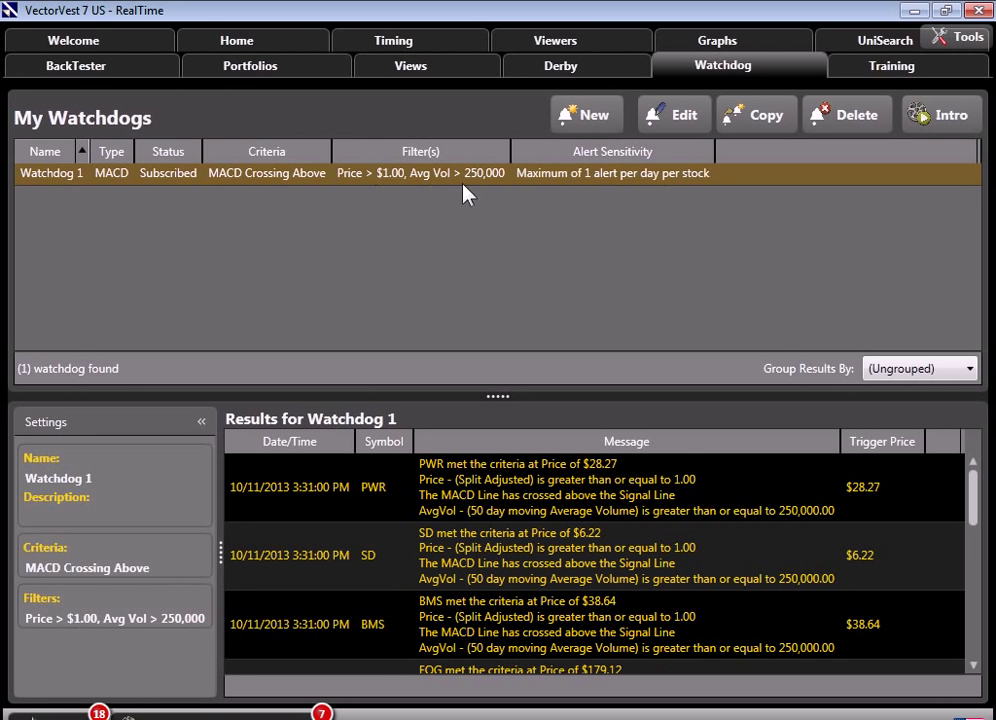
mouse_move(972, 495)
mouse_down()
mouse_move(978, 620)
mouse_move(974, 488)
mouse_up()
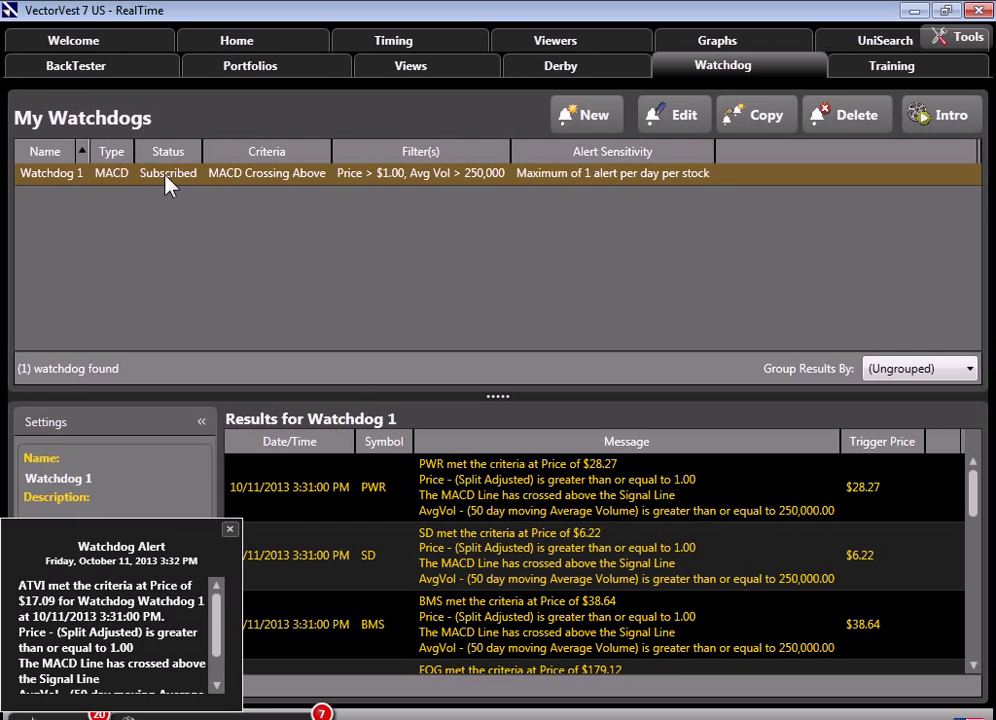
Try raising Watchdog 1's minimum price to 10.00 and turning on its WatchList filter, and discard the edit.
click(660, 118)
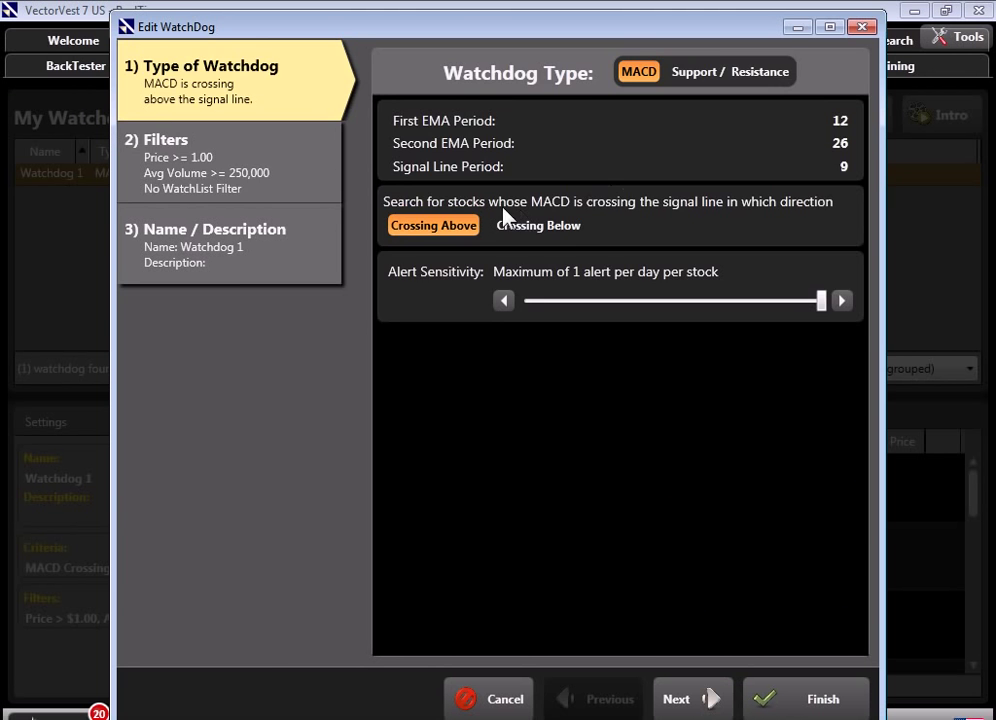
click(295, 190)
click(646, 143)
click(646, 143)
text(10)
click(403, 283)
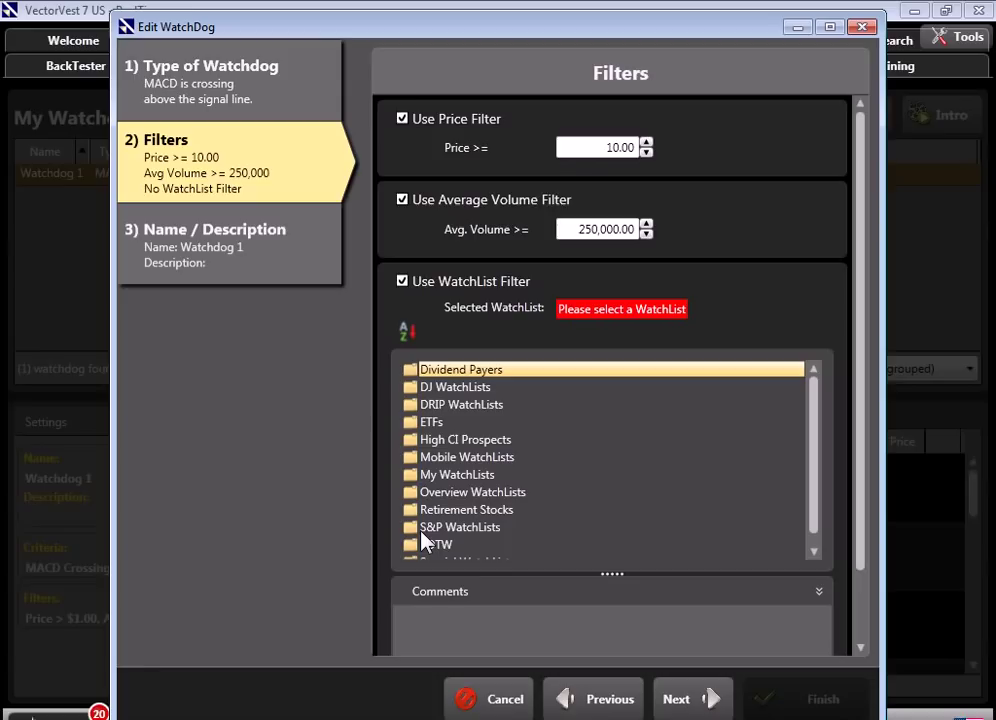
click(505, 699)
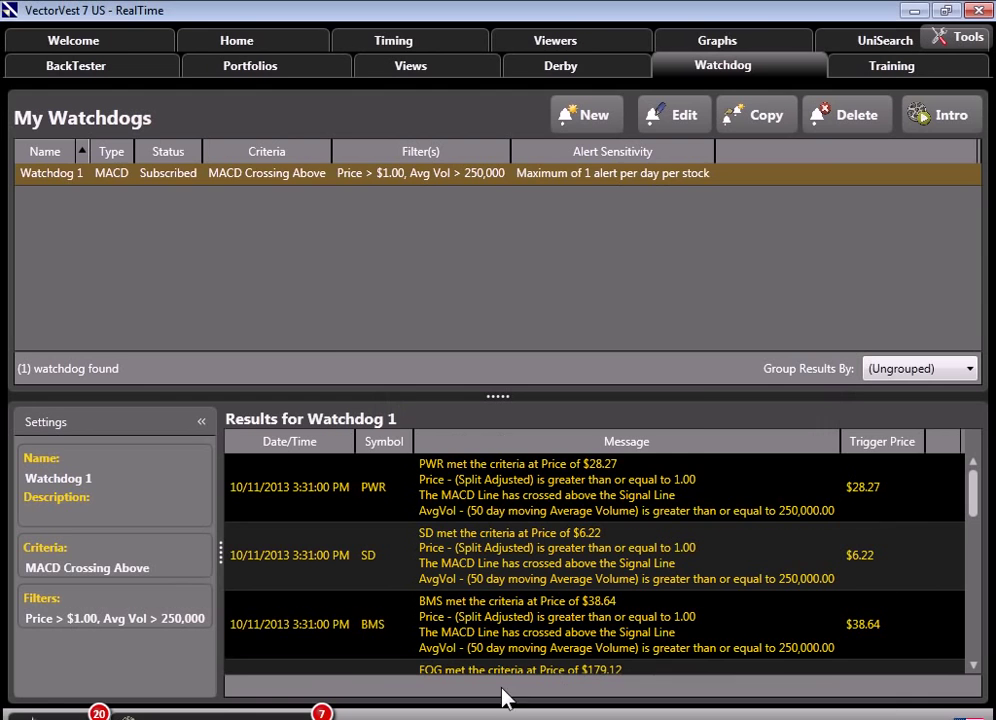
Unsubscribe from the Watchdog 1 alerts.
right_click(176, 178)
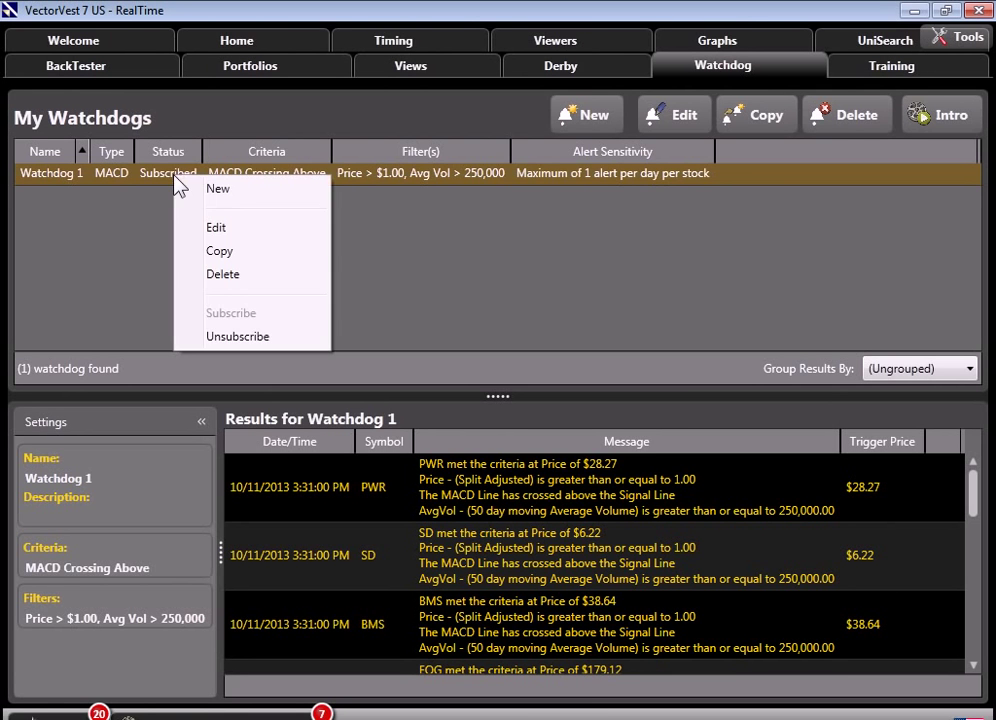
click(238, 338)
click(560, 452)
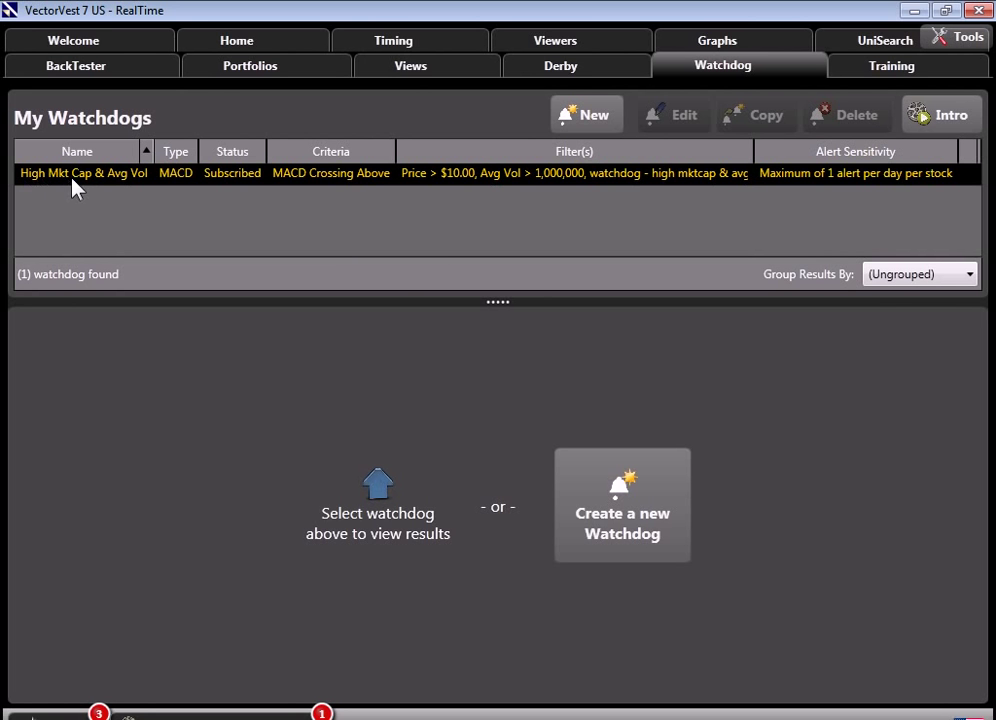
Inspect the type and filter settings of the High Mkt Cap & Avg Vol watchdog, and leave them without saving.
click(112, 178)
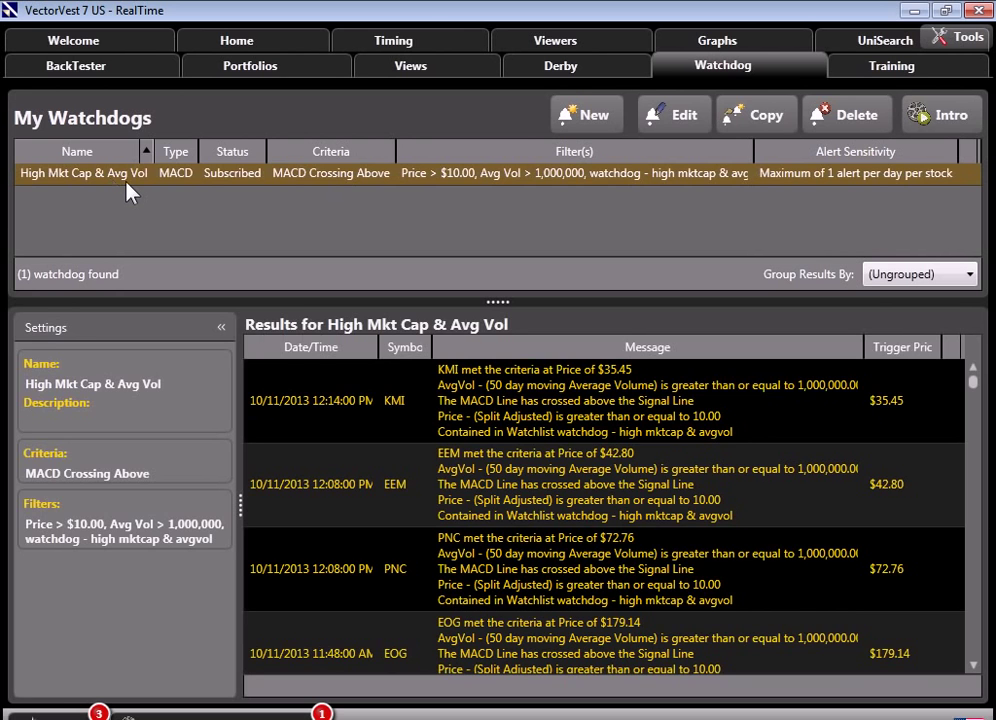
click(694, 128)
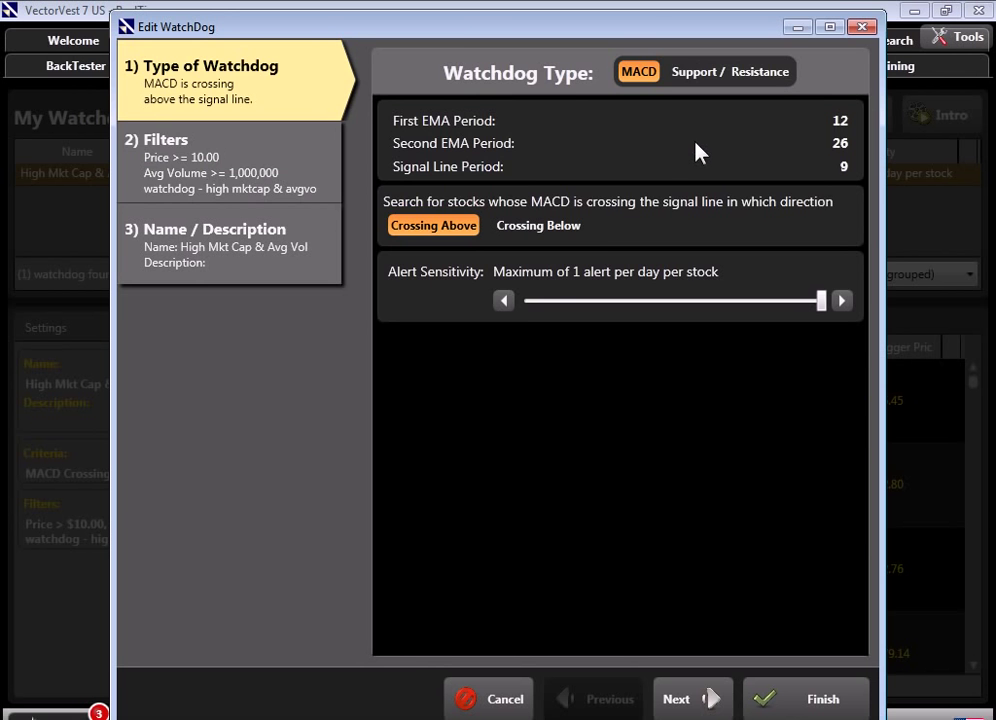
click(289, 176)
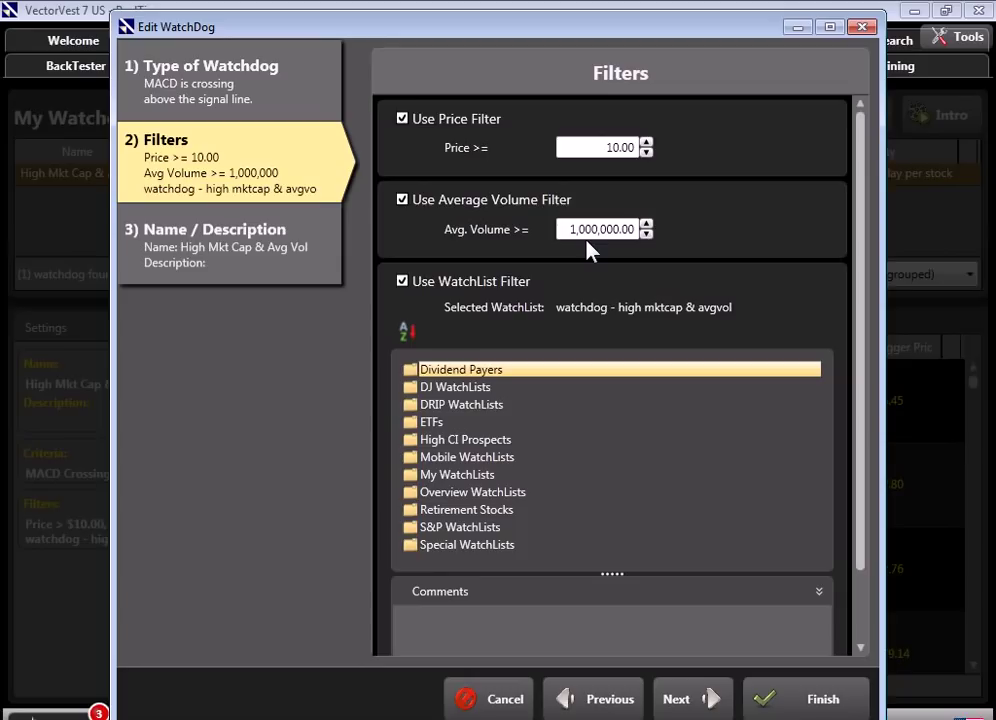
click(506, 700)
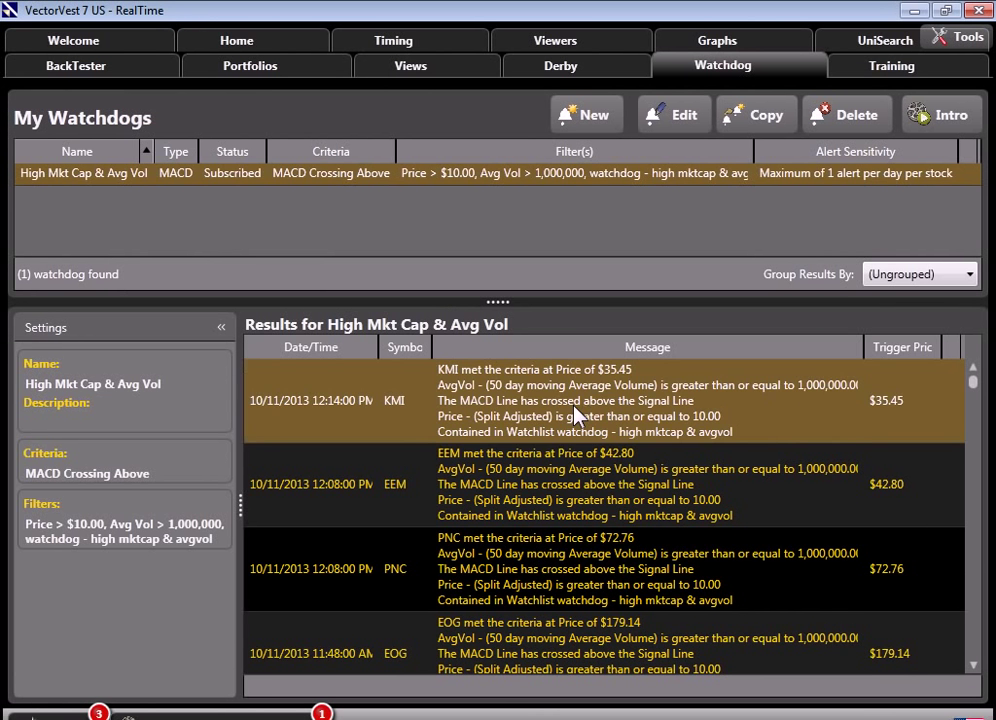
Enlarge the High Mkt Cap & Avg Vol results list and graph the stocks from its 10/11/2013 alerts, KMI through TSM.
scroll(574, 411, down, 10)
scroll(575, 438, up, 10)
drag(497, 304, 494, 258)
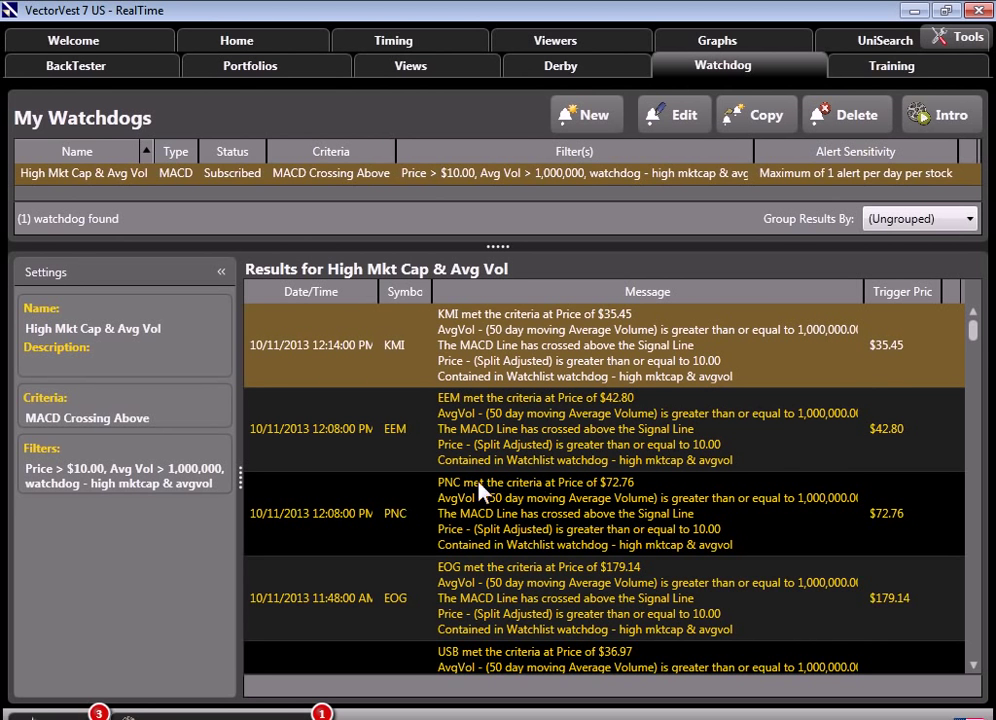
click(973, 665)
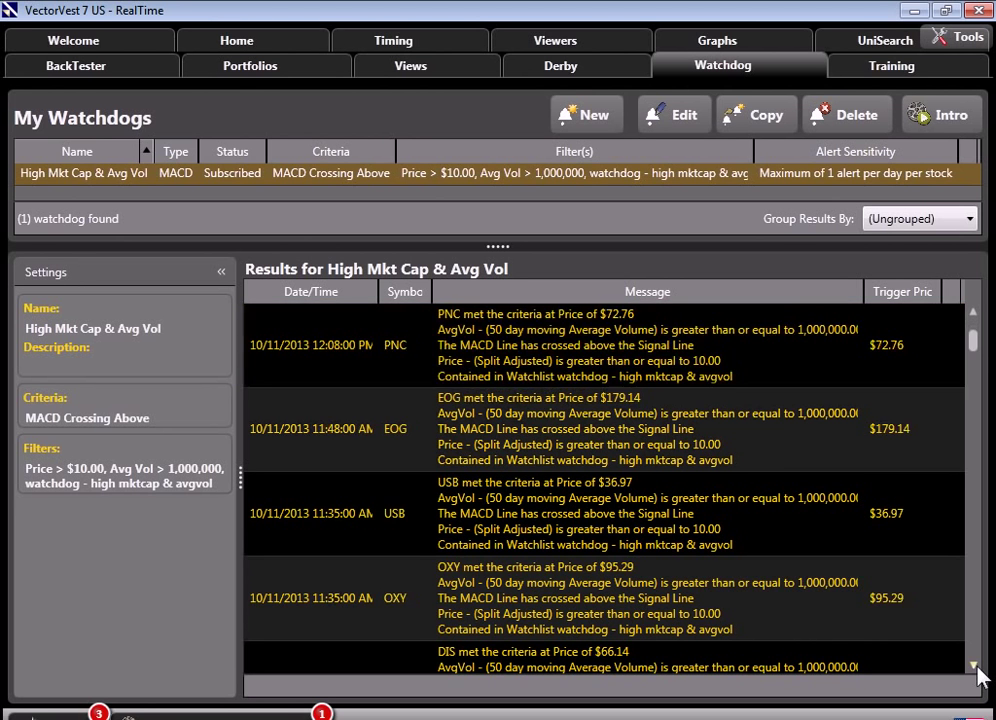
click(973, 665)
click(973, 665)
click(973, 665)
click(973, 665)
click(973, 665)
scroll(352, 452, down, 3)
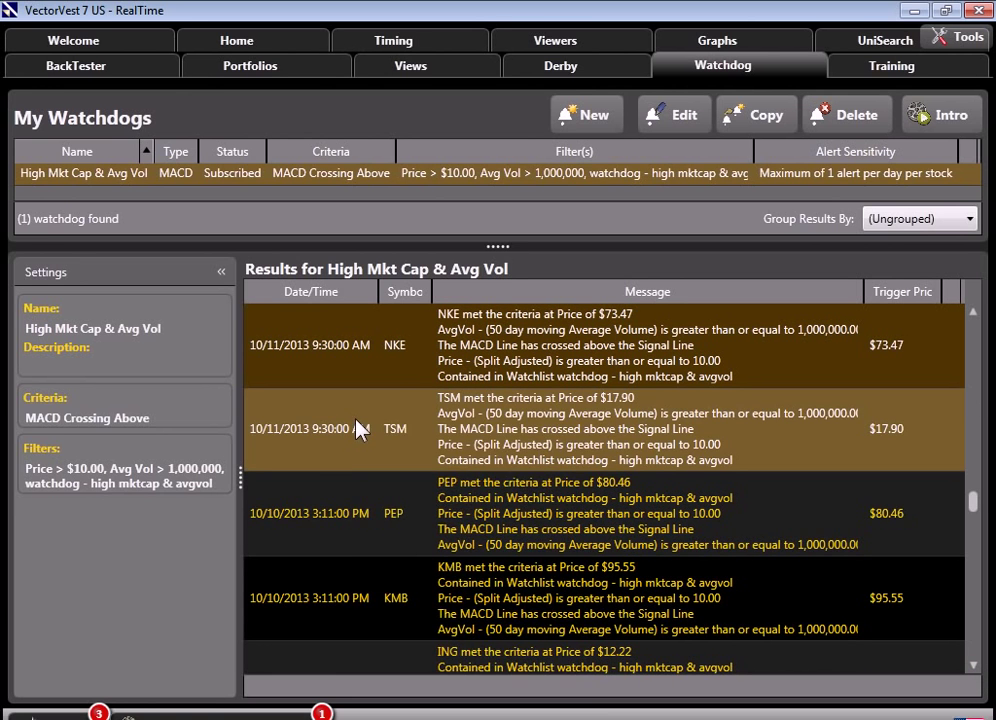
right_click(357, 427)
click(442, 634)
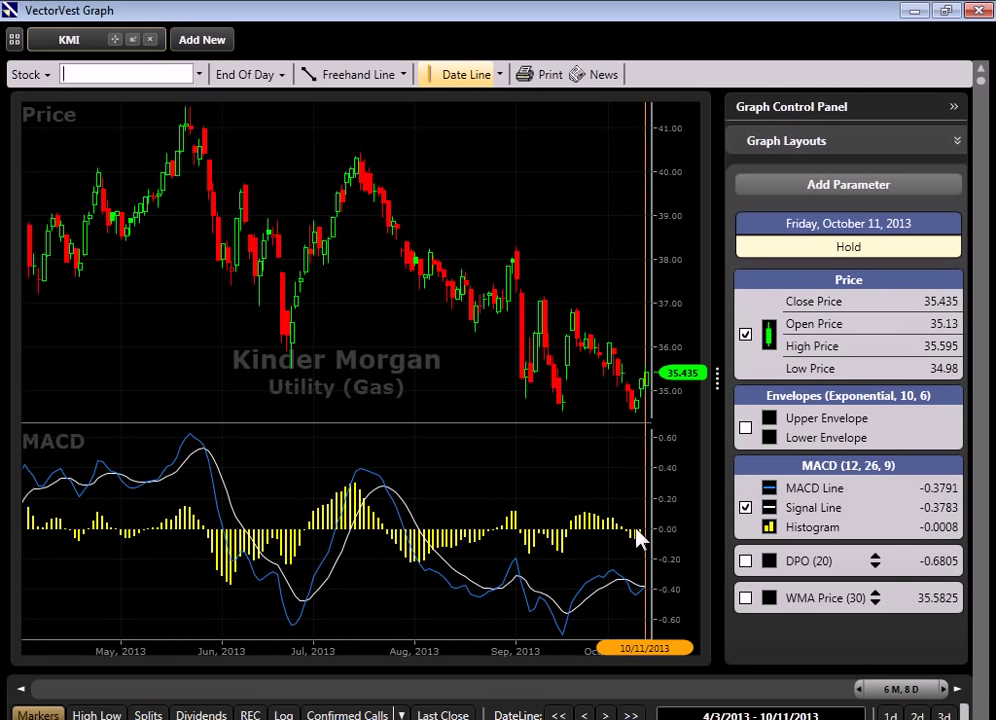
Step through the EEM, PNC, EOG and USB graphs to examine each stock's MACD crossover.
key(Down)
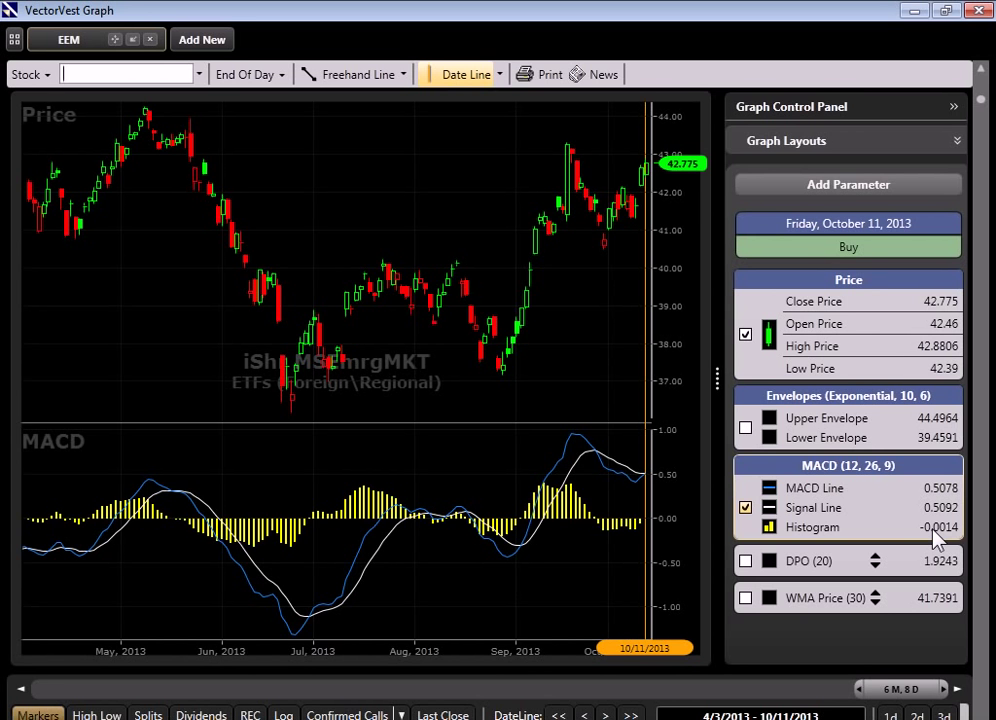
key(Down)
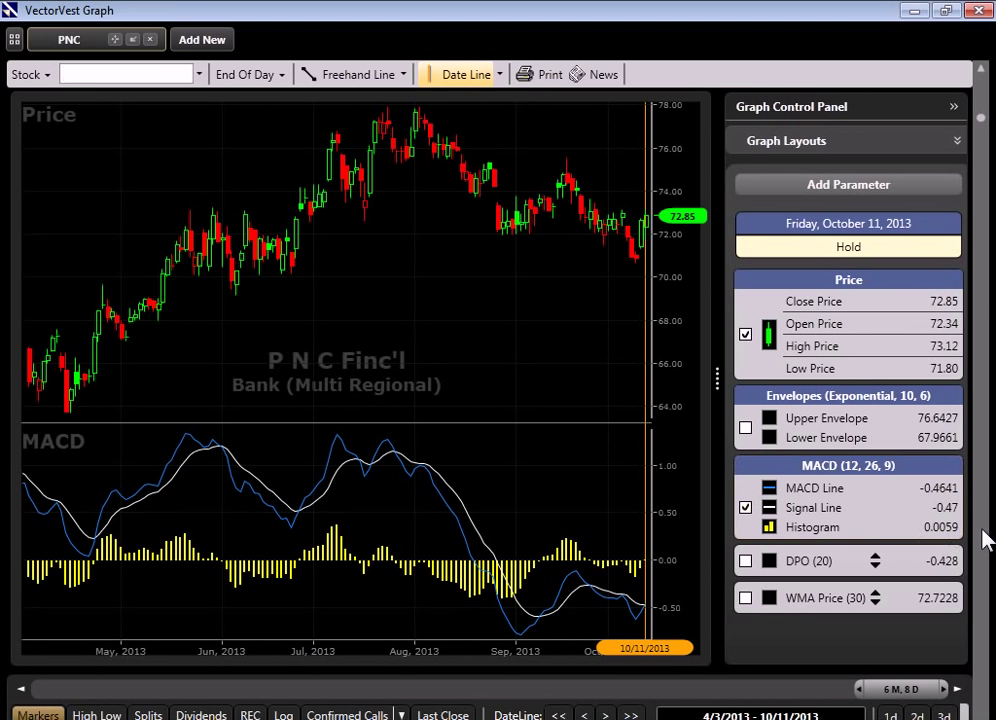
key(Down)
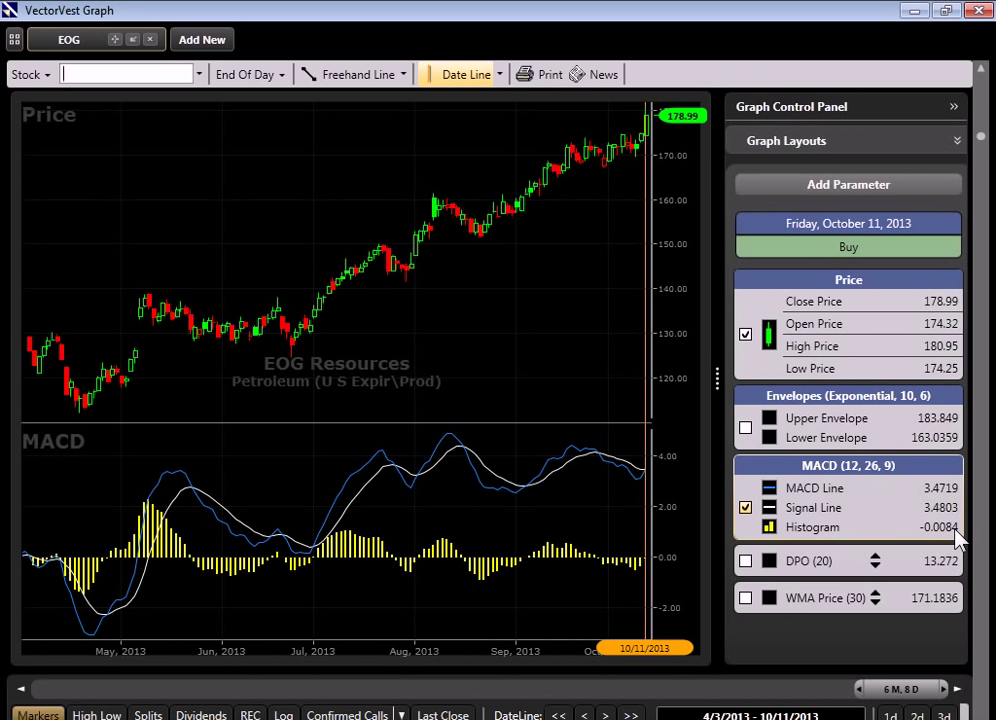
key(Down)
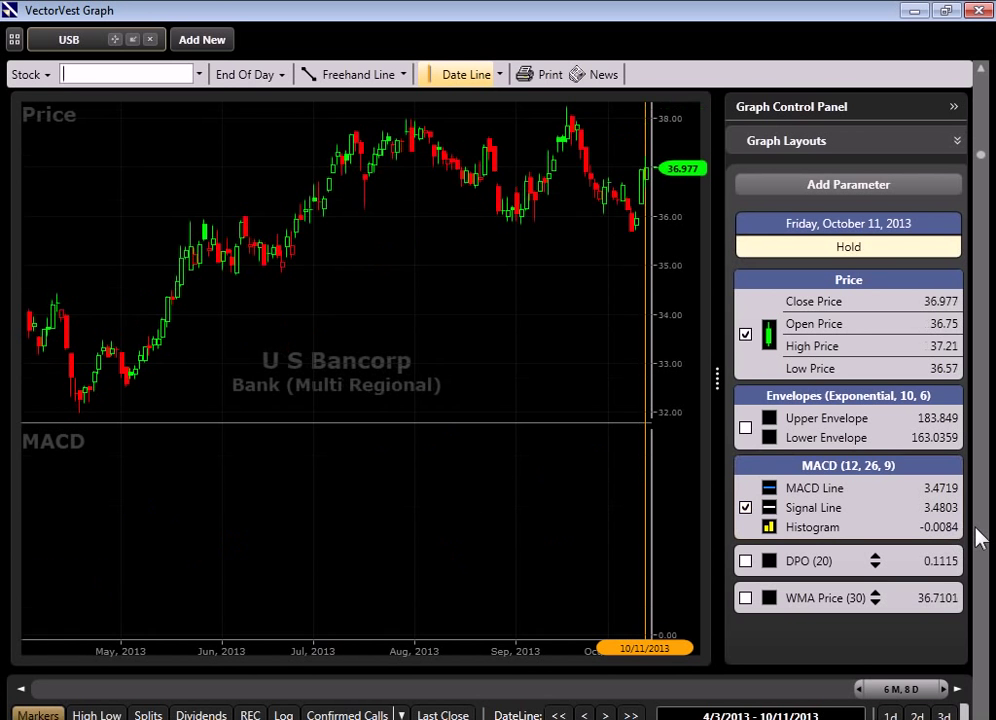